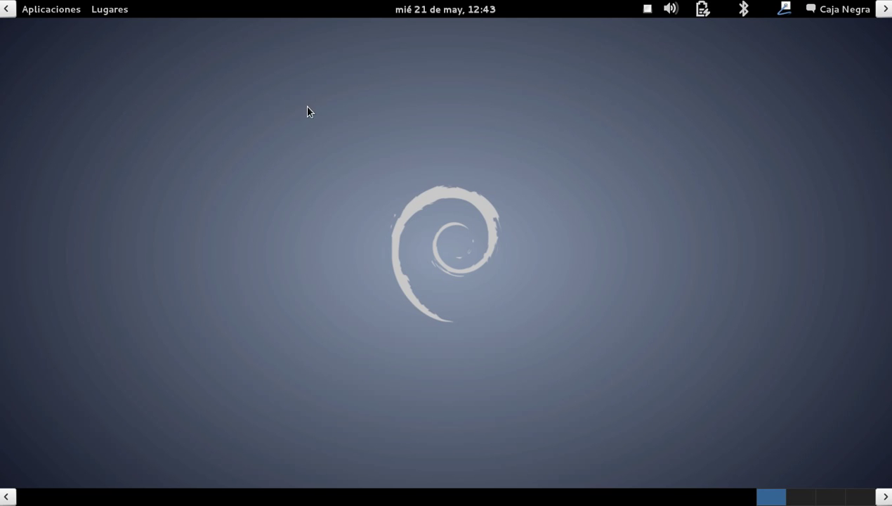
{"action": "left_click", "coordinate": [49, 12]}
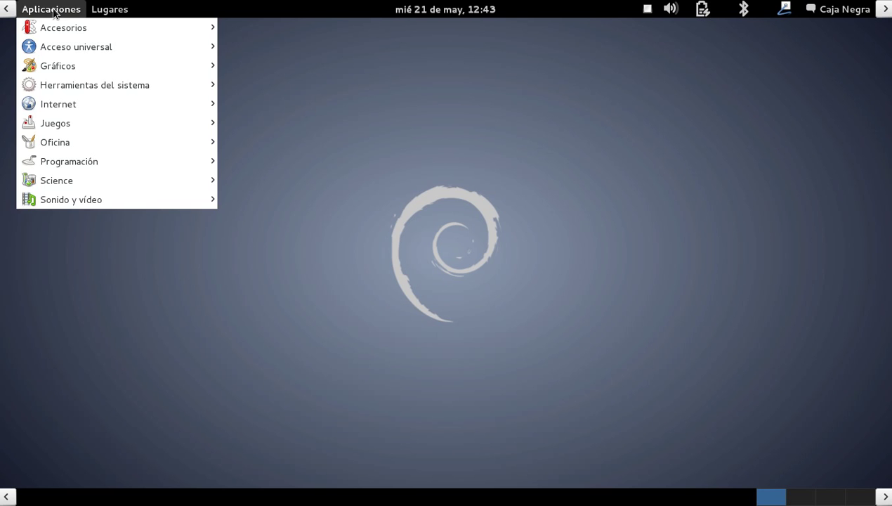
{"action": "mouse_move", "coordinate": [75, 88]}
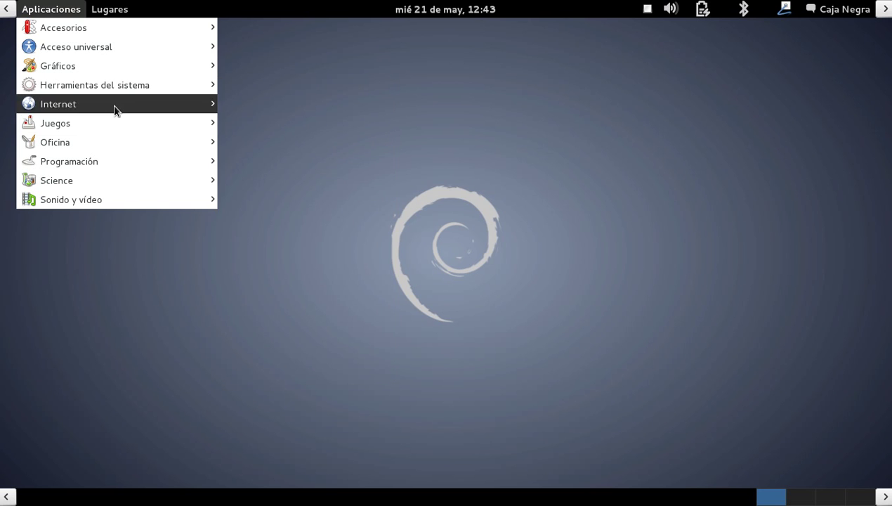
{"action": "mouse_move", "coordinate": [107, 103]}
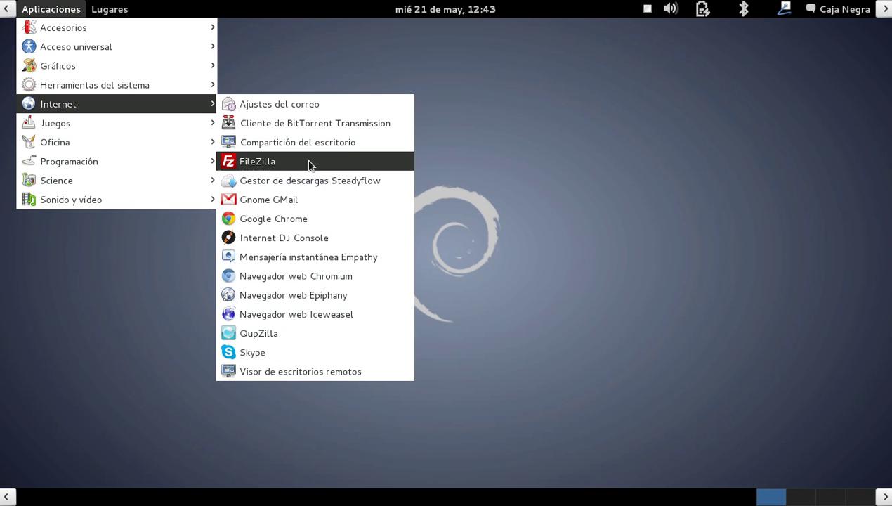
{"action": "left_click", "coordinate": [277, 313]}
{"action": "left_click", "coordinate": [199, 72]}
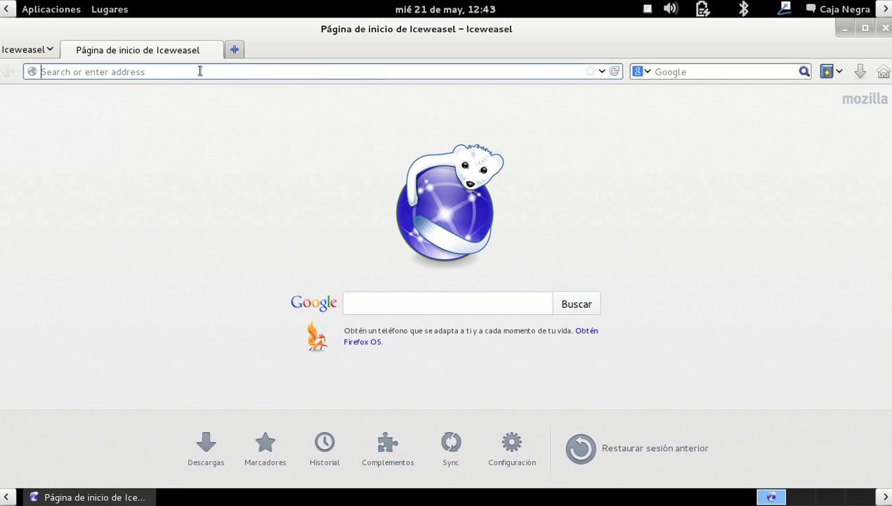
{"action": "type", "text": "and"}
{"action": "key", "text": "Return"}
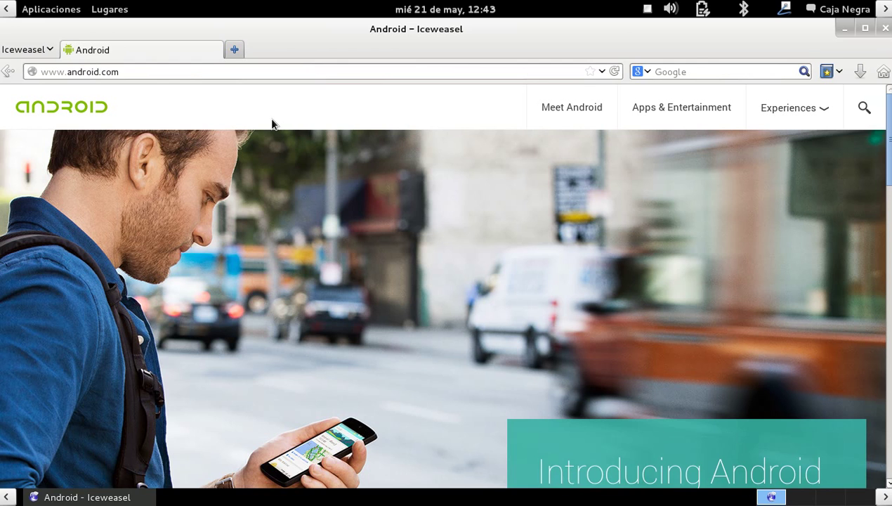
Step: View the Android site in full screen and follow App Developer Resources to the Get the SDK page
{"action": "key", "text": "F11"}
{"action": "scroll", "coordinate": [394, 146], "scroll_direction": "down", "scroll_amount": 7}
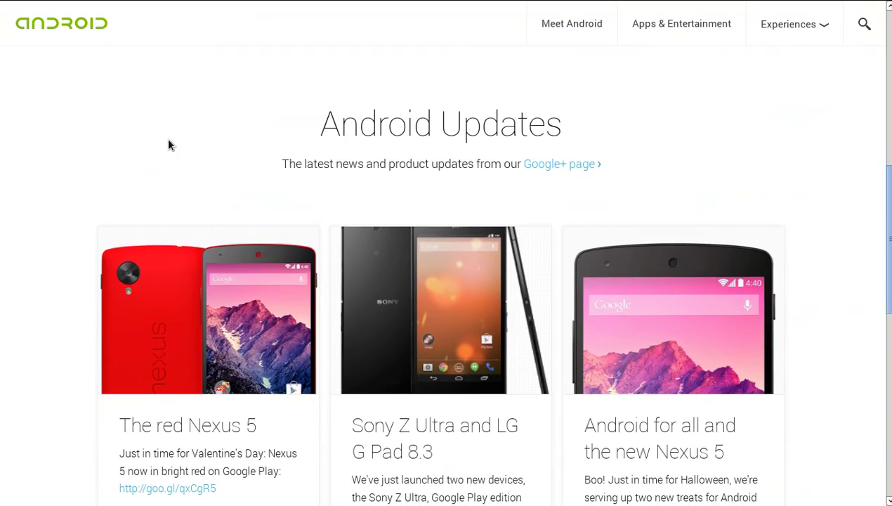
{"action": "scroll", "coordinate": [171, 151], "scroll_direction": "down", "scroll_amount": 8}
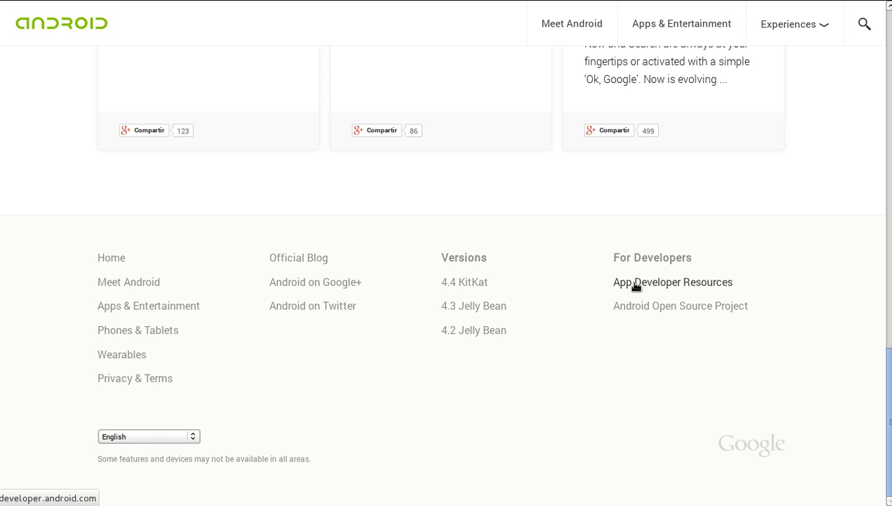
{"action": "left_click", "coordinate": [705, 284]}
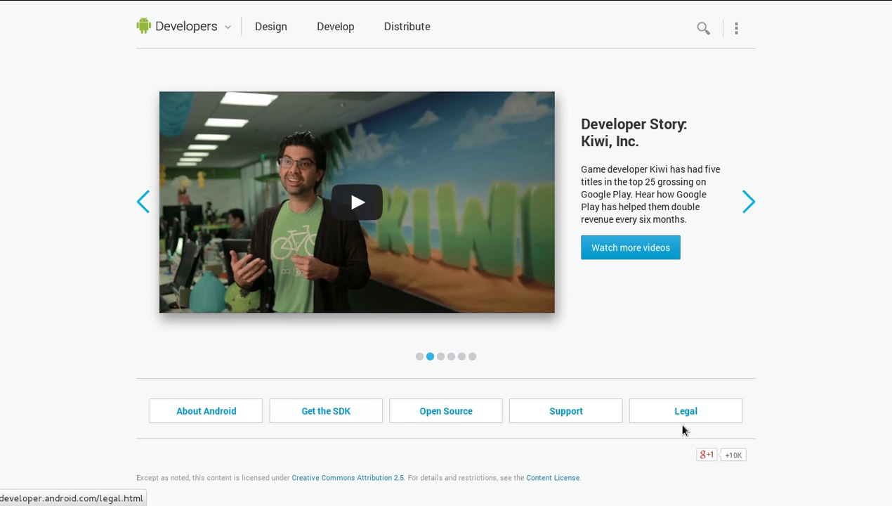
{"action": "left_click", "coordinate": [326, 419]}
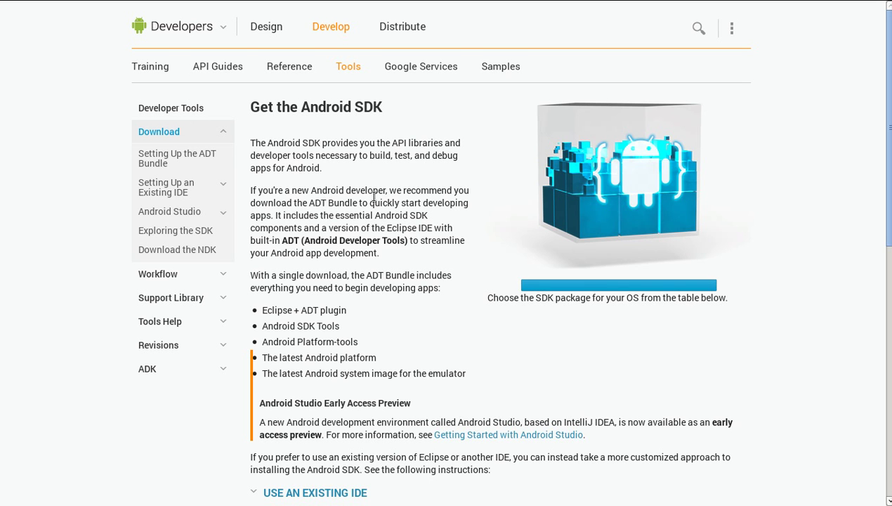
Step: Review the Android SDK page down to the ADT Bundle download table, highlight its heading, and leave full screen
{"action": "scroll", "coordinate": [362, 188], "scroll_direction": "down", "scroll_amount": 1}
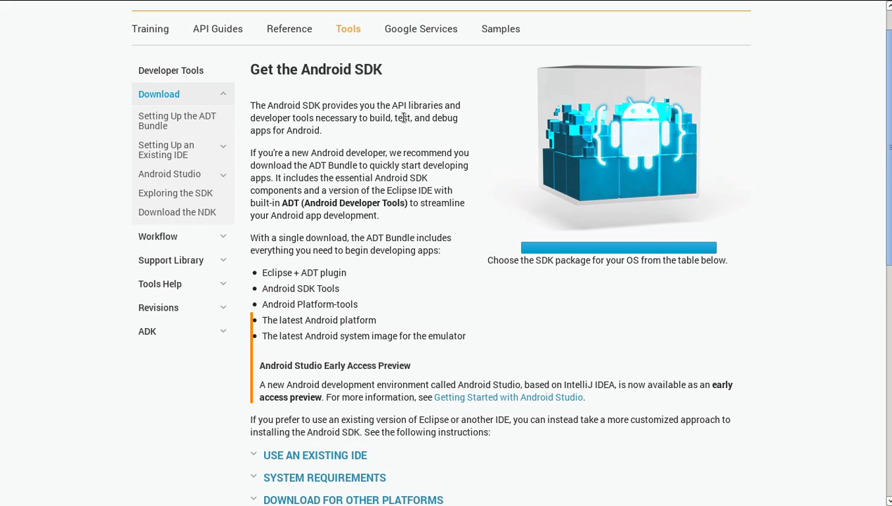
{"action": "scroll", "coordinate": [377, 206], "scroll_direction": "down", "scroll_amount": 2}
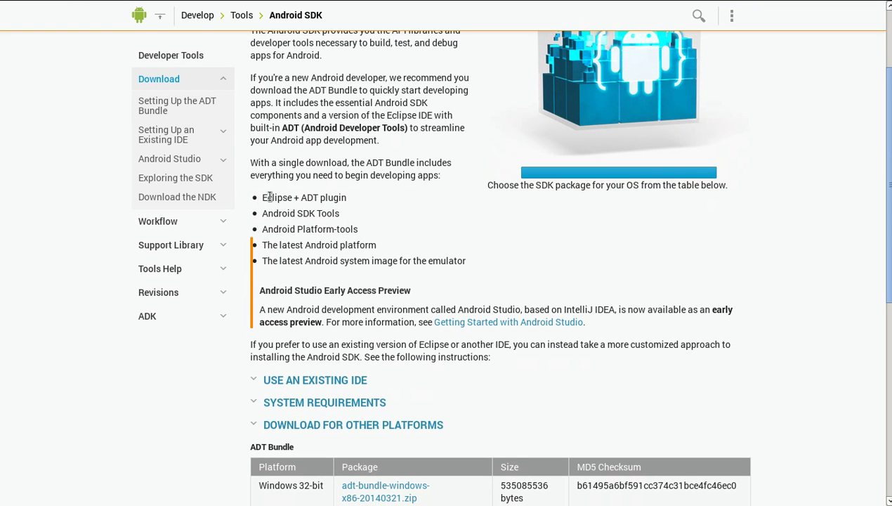
{"action": "scroll", "coordinate": [267, 197], "scroll_direction": "down", "scroll_amount": 2}
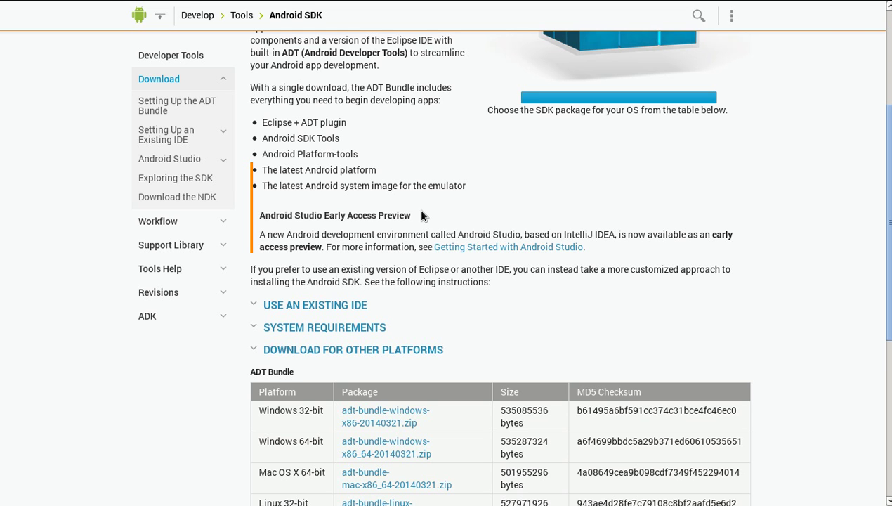
{"action": "scroll", "coordinate": [367, 242], "scroll_direction": "down", "scroll_amount": 4}
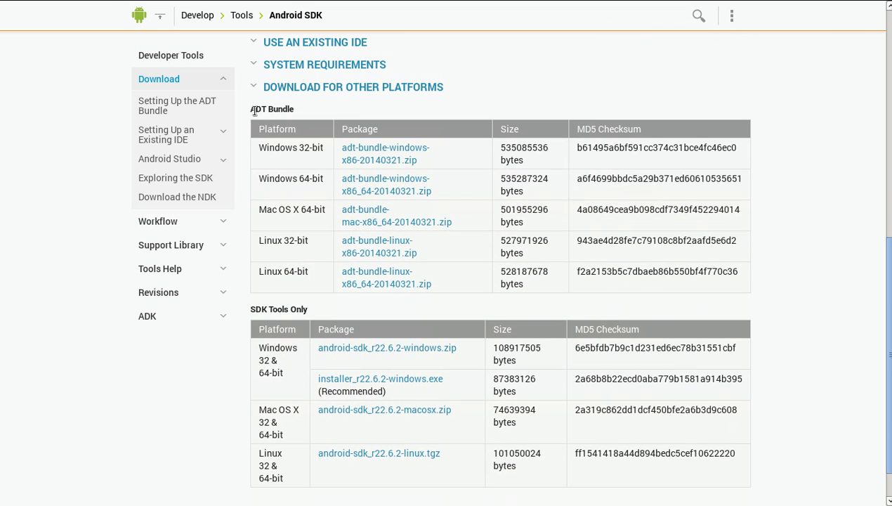
{"action": "left_click_drag", "start_coordinate": [249, 110], "coordinate": [314, 109]}
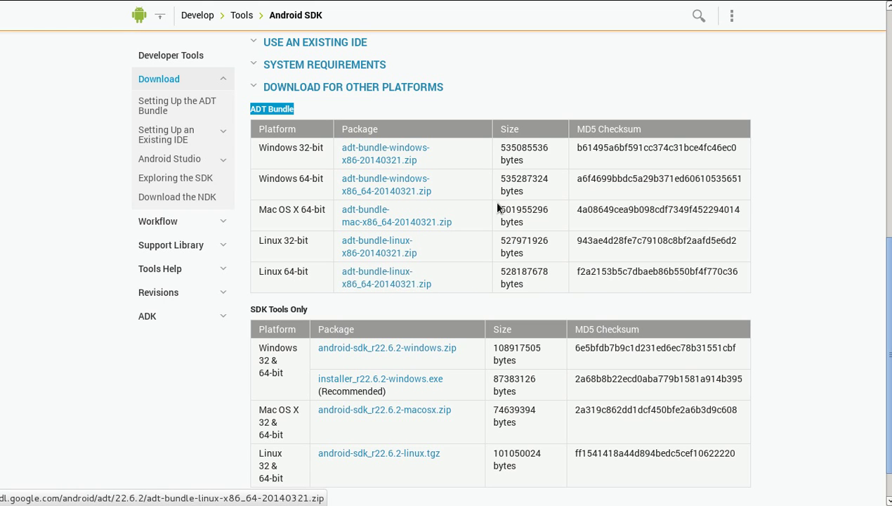
{"action": "key", "text": "F11"}
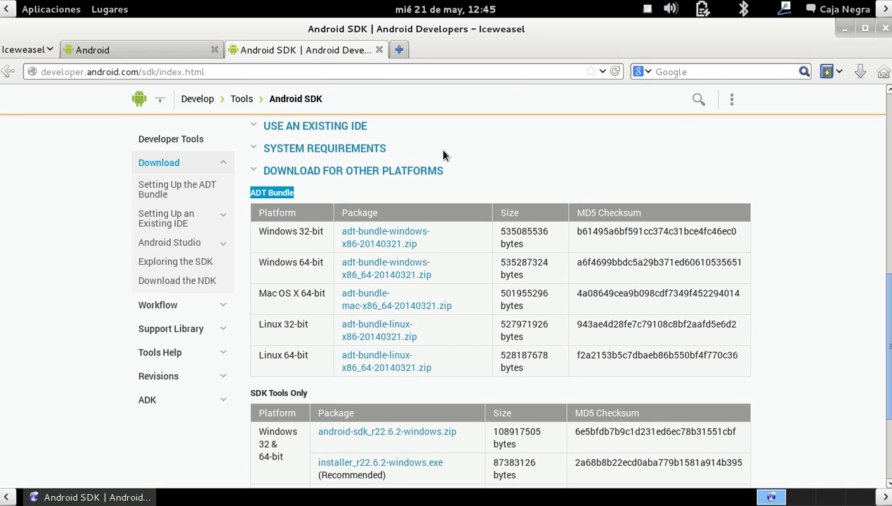
{"action": "left_click", "coordinate": [107, 9]}
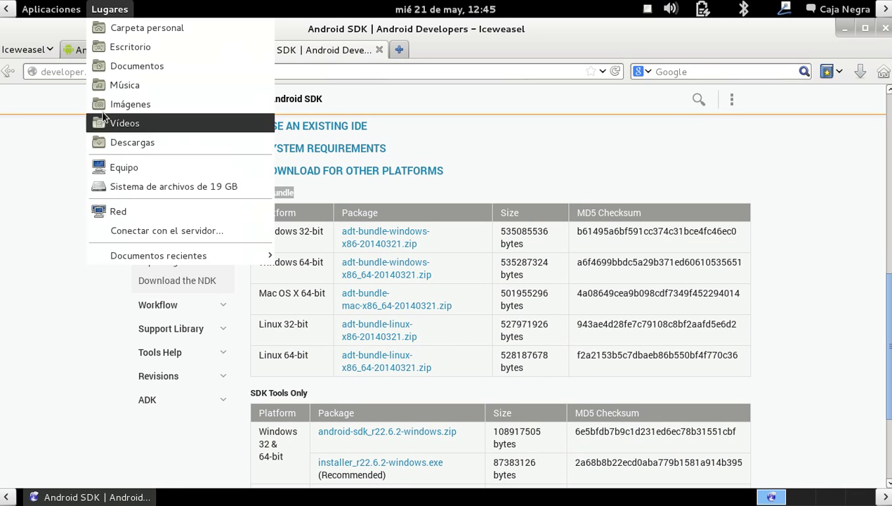
{"action": "left_click", "coordinate": [124, 143]}
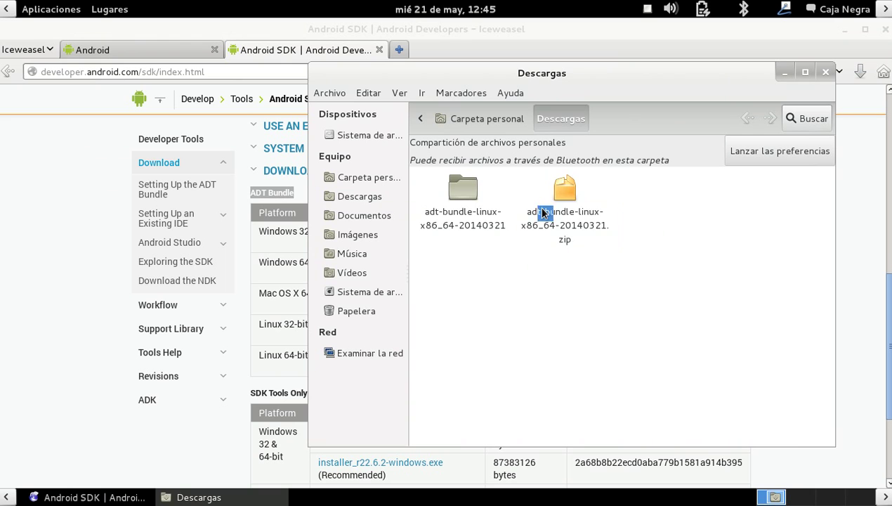
{"action": "left_click", "coordinate": [544, 210]}
{"action": "right_click", "coordinate": [558, 212]}
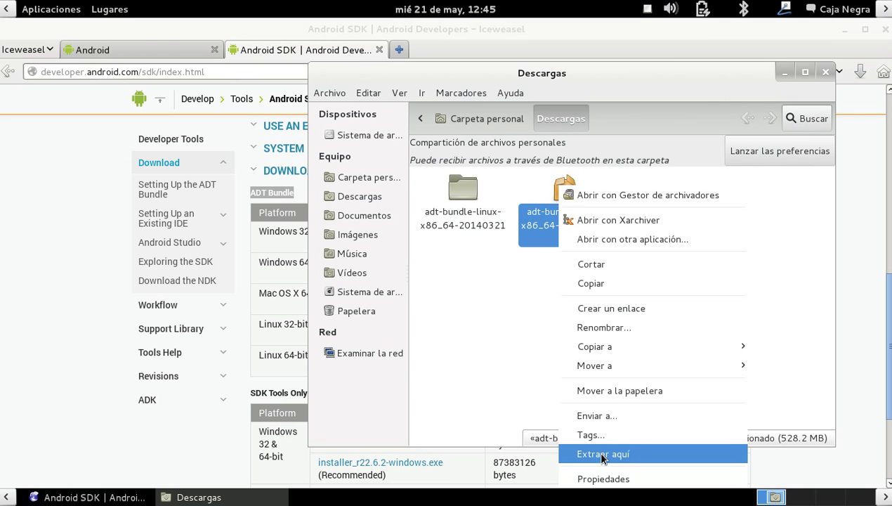
{"action": "left_click", "coordinate": [540, 318]}
{"action": "left_click", "coordinate": [473, 196]}
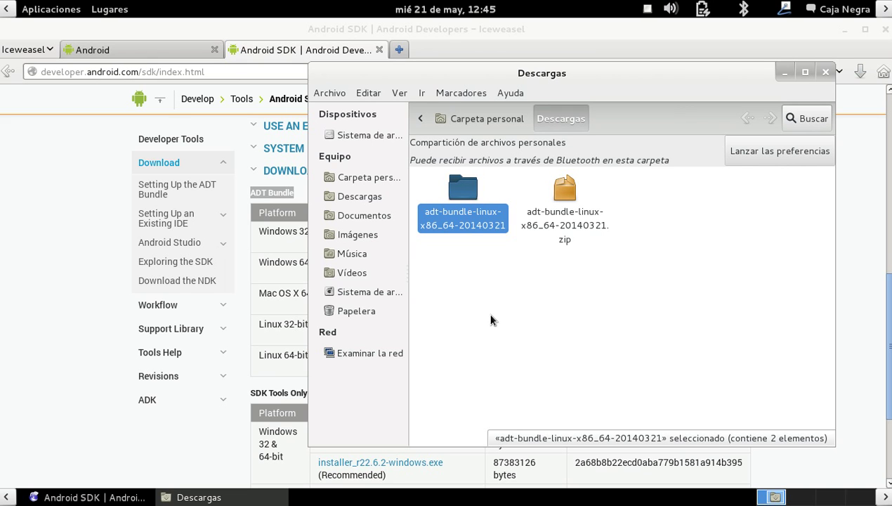
{"action": "double_click", "coordinate": [464, 223]}
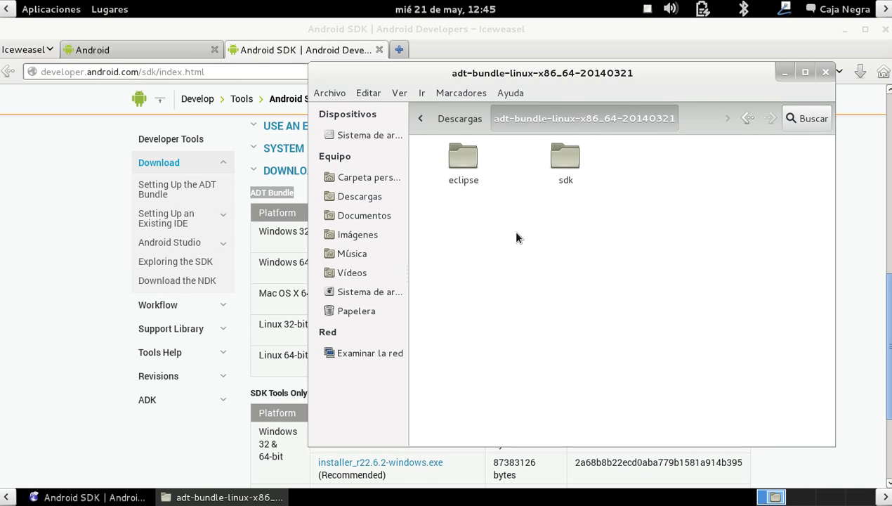
{"action": "left_click", "coordinate": [460, 163]}
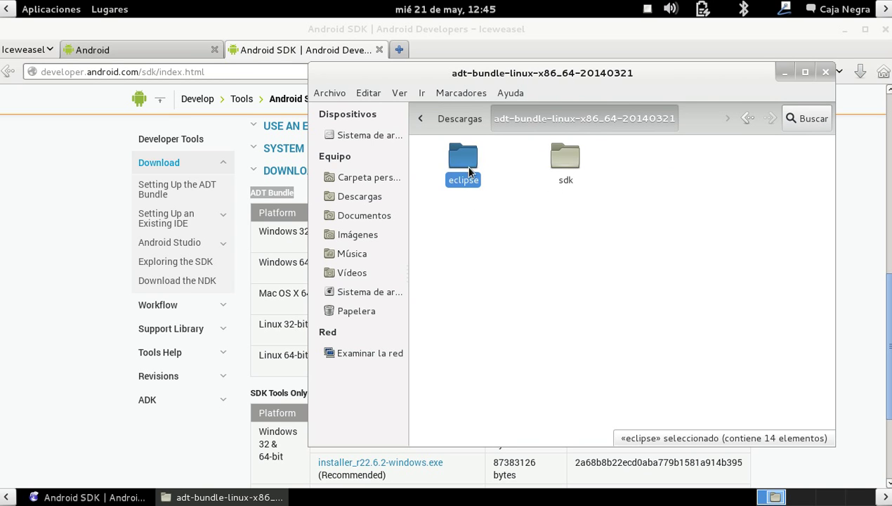
{"action": "left_click", "coordinate": [565, 158]}
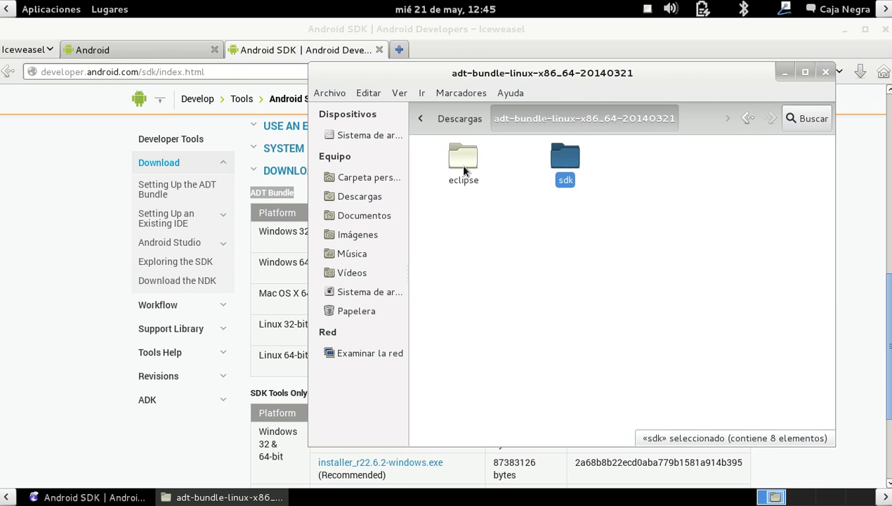
{"action": "left_click", "coordinate": [461, 166]}
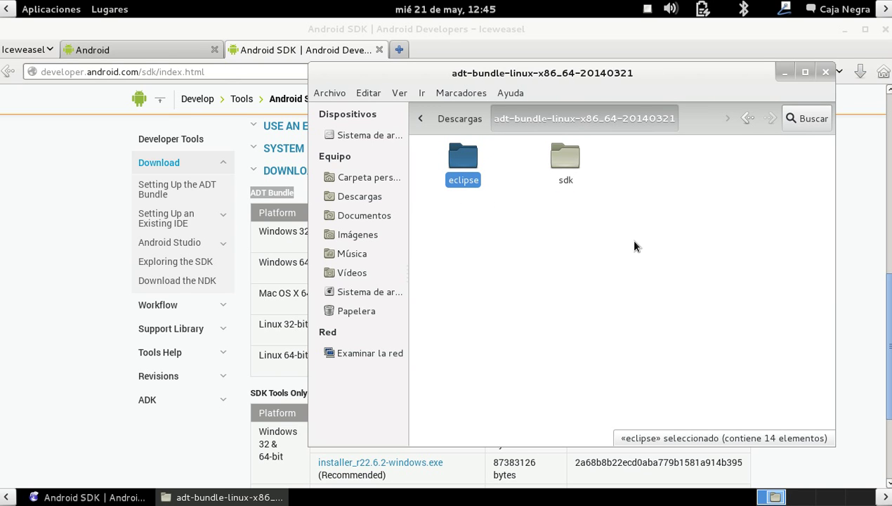
Step: Run the android program from the bundle's sdk/tools folder to start the Android SDK Manager
{"action": "double_click", "coordinate": [564, 155]}
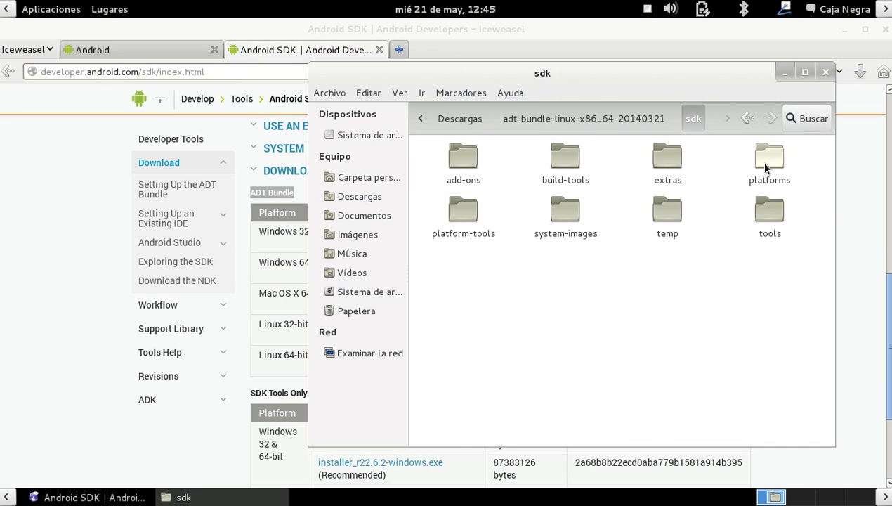
{"action": "double_click", "coordinate": [767, 212]}
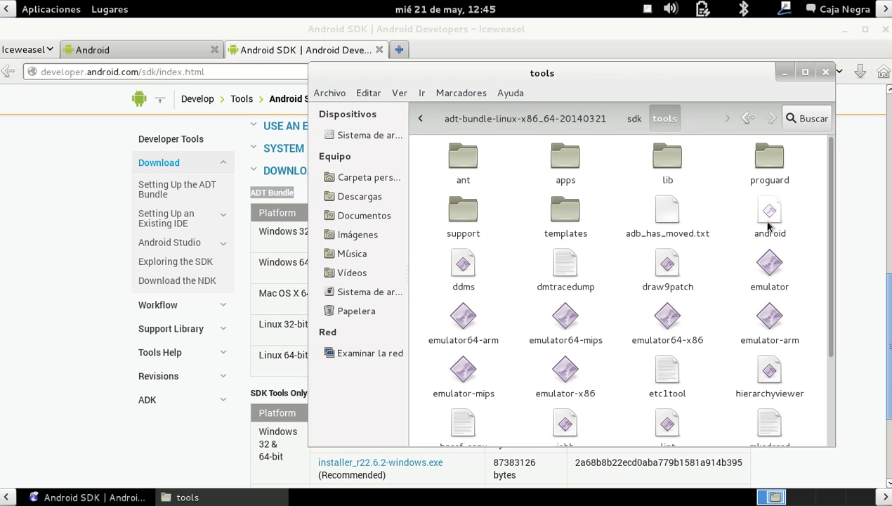
{"action": "left_click", "coordinate": [771, 219]}
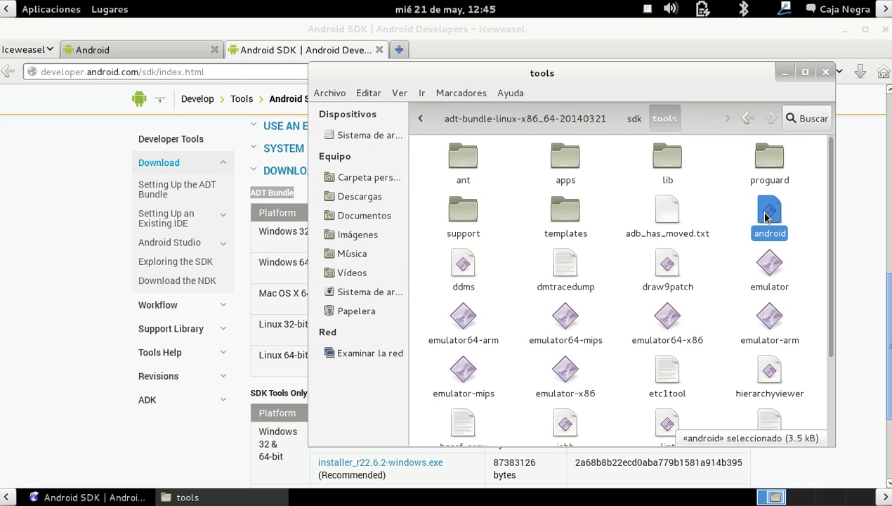
{"action": "double_click", "coordinate": [765, 217]}
{"action": "left_click", "coordinate": [694, 318]}
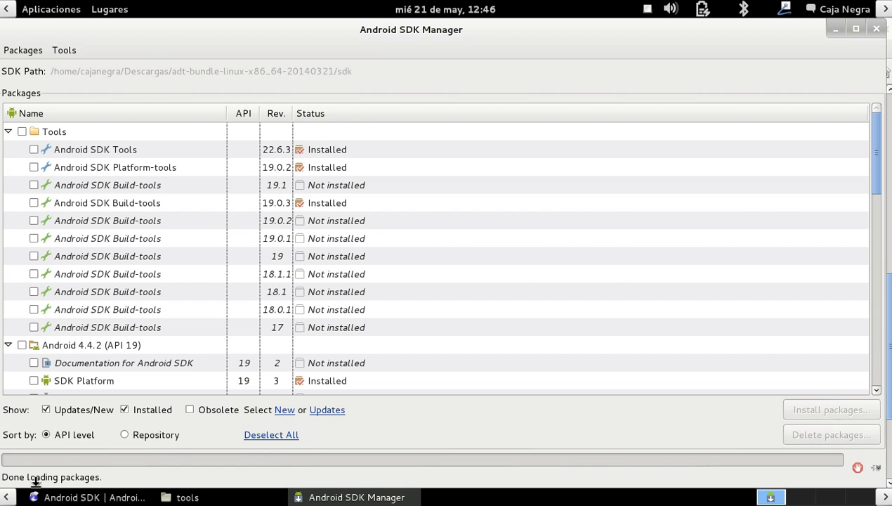
Step: Collapse the expanded package groups in the list, from Tools through the Android versions to Extras
{"action": "left_click", "coordinate": [8, 131]}
{"action": "left_click", "coordinate": [8, 149]}
{"action": "scroll", "coordinate": [20, 288], "scroll_direction": "down", "scroll_amount": 5}
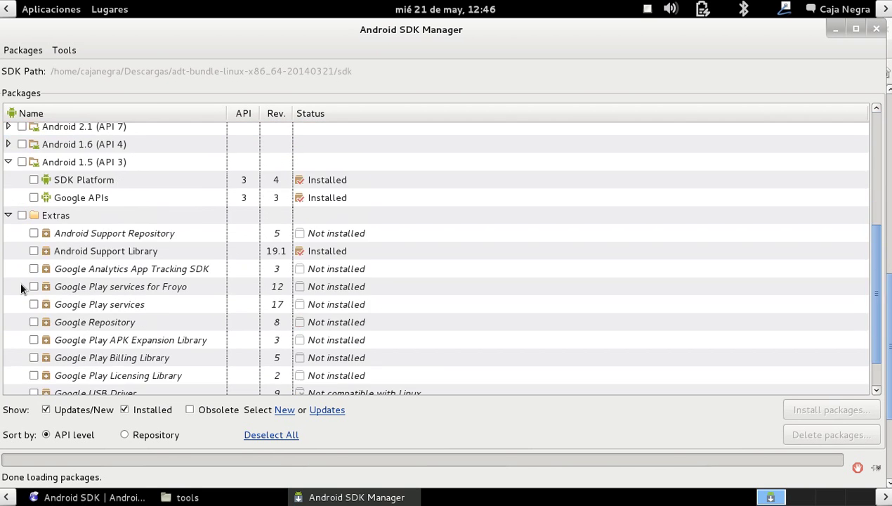
{"action": "left_click", "coordinate": [7, 213]}
{"action": "left_click", "coordinate": [8, 332]}
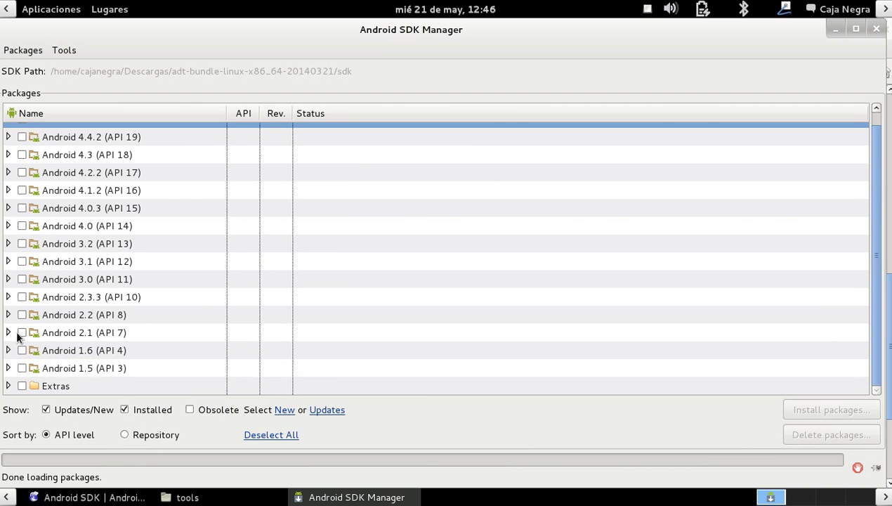
{"action": "scroll", "coordinate": [256, 256], "scroll_direction": "up", "scroll_amount": 2}
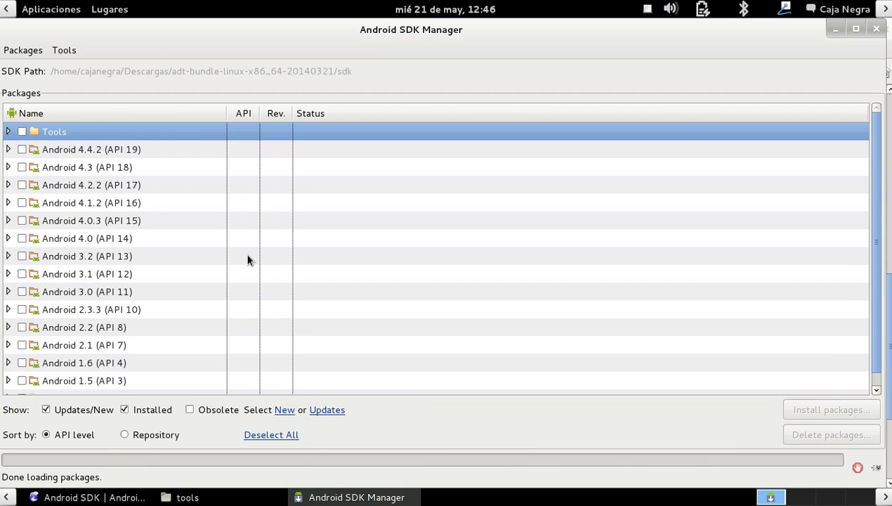
Step: Expand the Tools group and examine the Android SDK Tools, Platform-tools and Build-tools 19.0.3 entries
{"action": "left_click", "coordinate": [8, 131]}
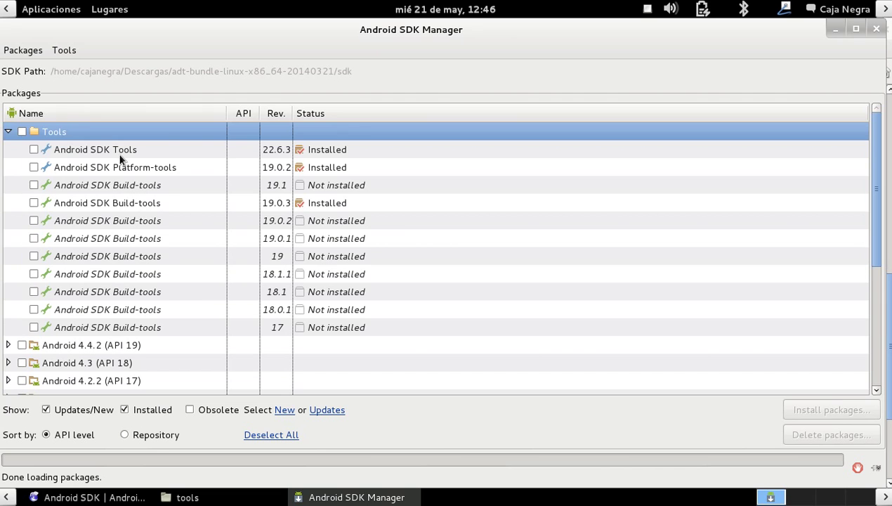
{"action": "left_click", "coordinate": [115, 154]}
{"action": "left_click", "coordinate": [119, 167]}
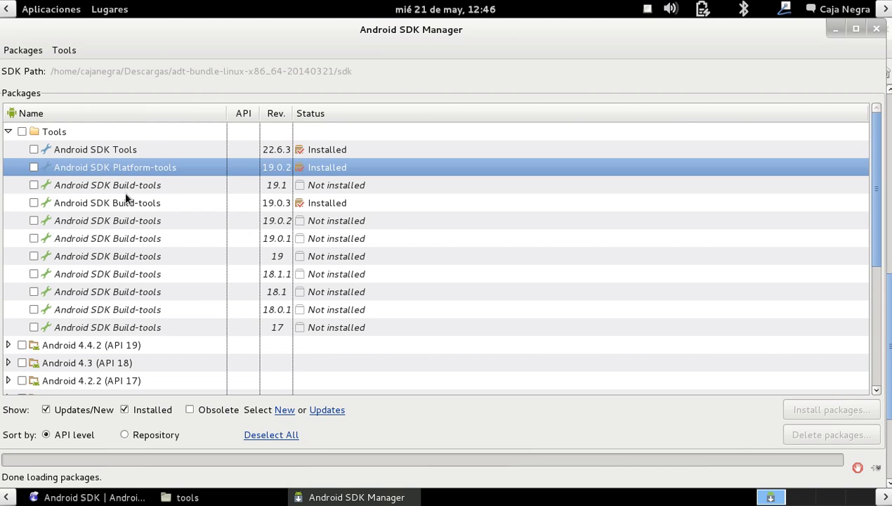
{"action": "left_click", "coordinate": [127, 204]}
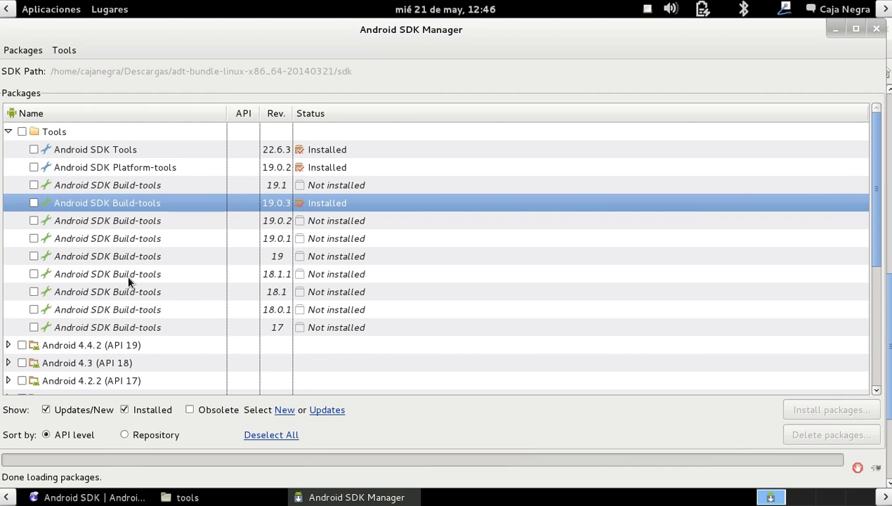
{"action": "left_click", "coordinate": [137, 169]}
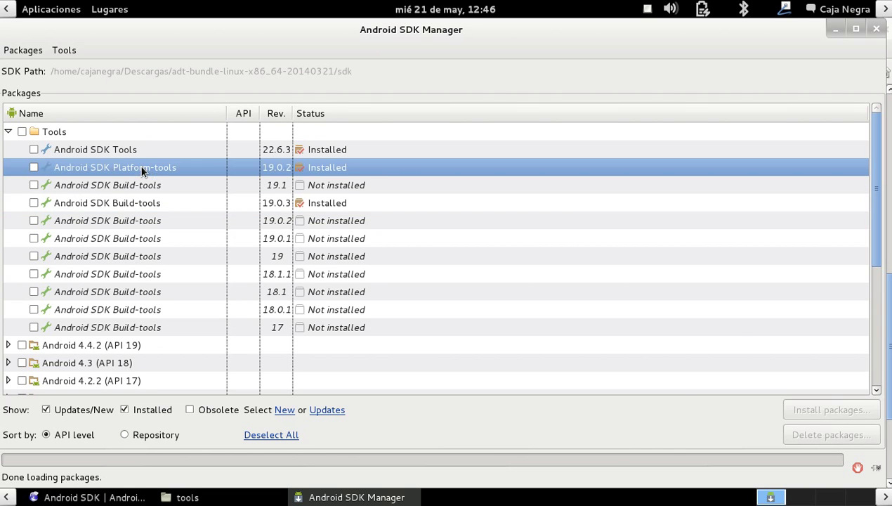
{"action": "left_click", "coordinate": [121, 147]}
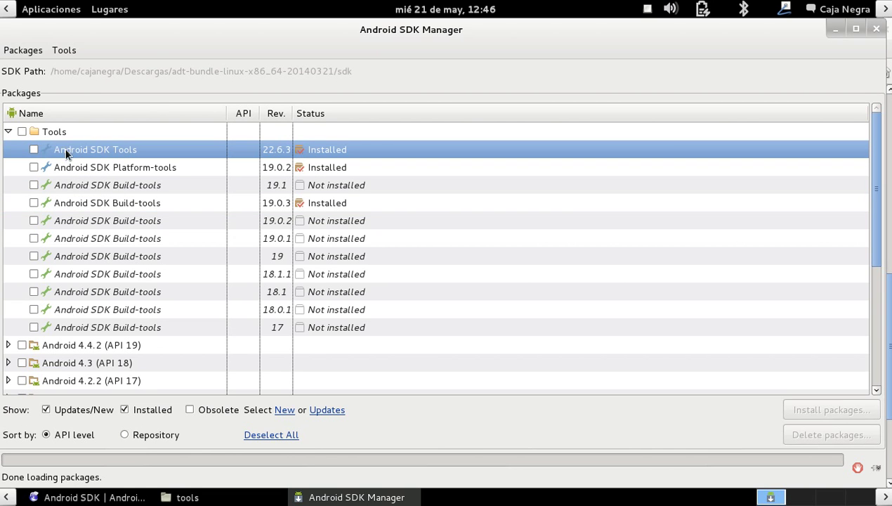
Step: Mark and unmark Android SDK Tools, and likewise Build-tools 19.1, to check the delete and install options
{"action": "left_click", "coordinate": [34, 149]}
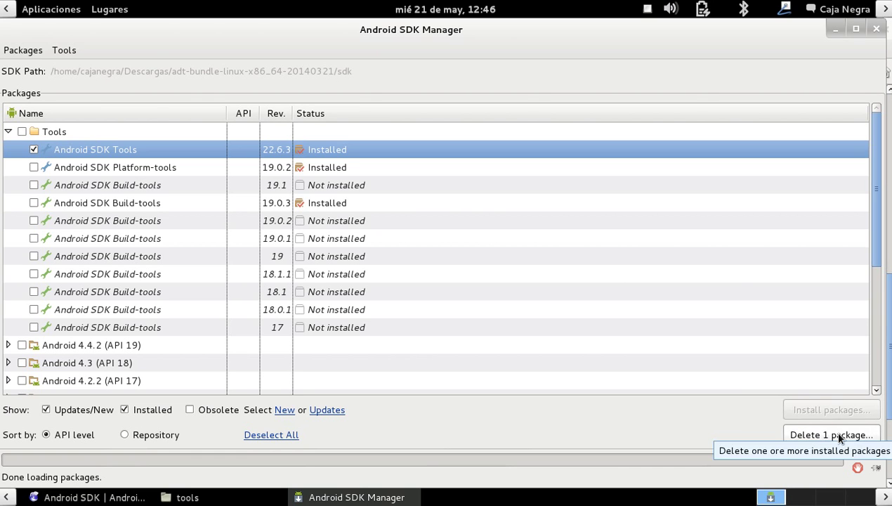
{"action": "left_click", "coordinate": [34, 149]}
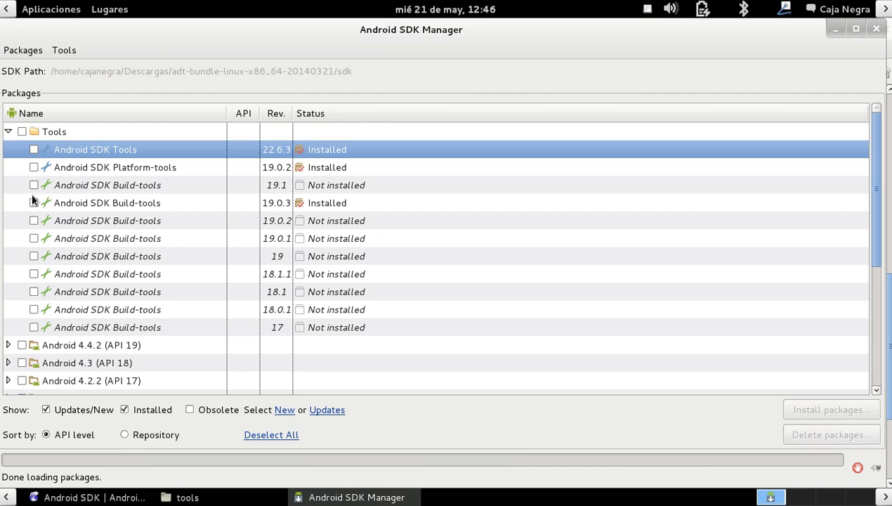
{"action": "left_click", "coordinate": [34, 185]}
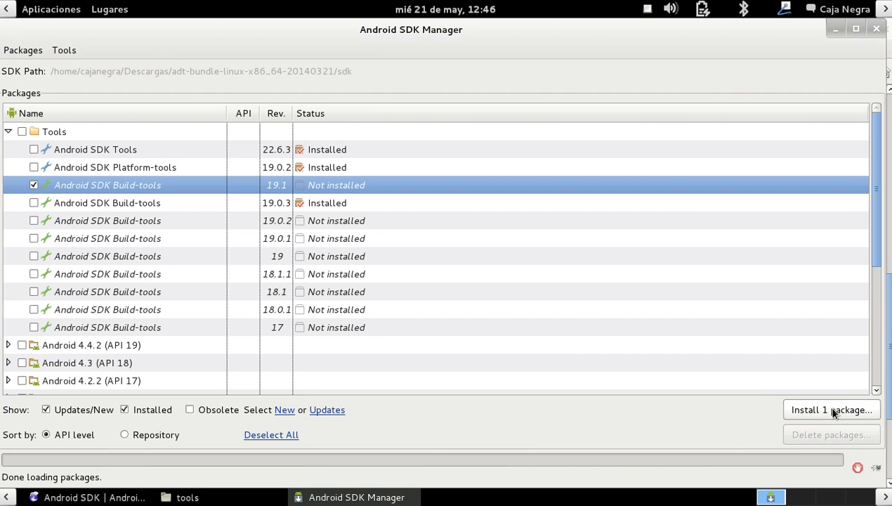
{"action": "left_click", "coordinate": [34, 185]}
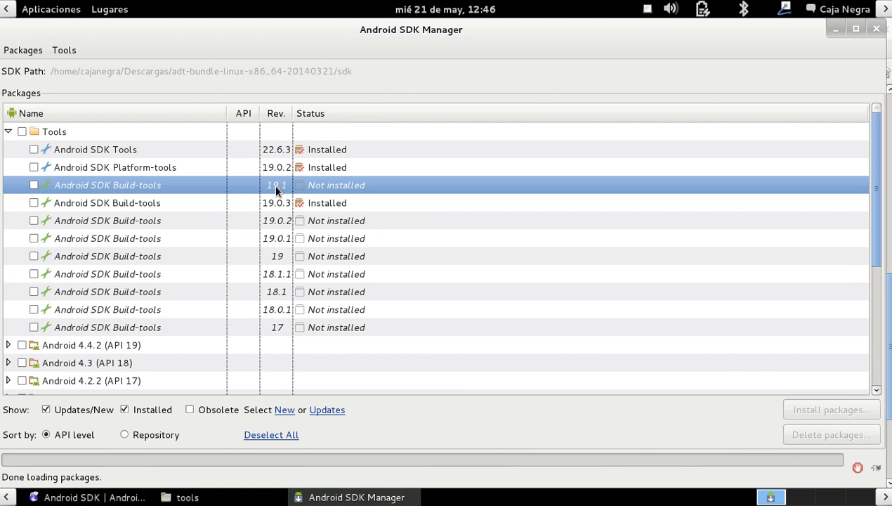
Step: Review the Android SDK Tools and Platform-tools entries, and collapse the Tools group
{"action": "left_click", "coordinate": [155, 148]}
{"action": "left_click", "coordinate": [154, 168]}
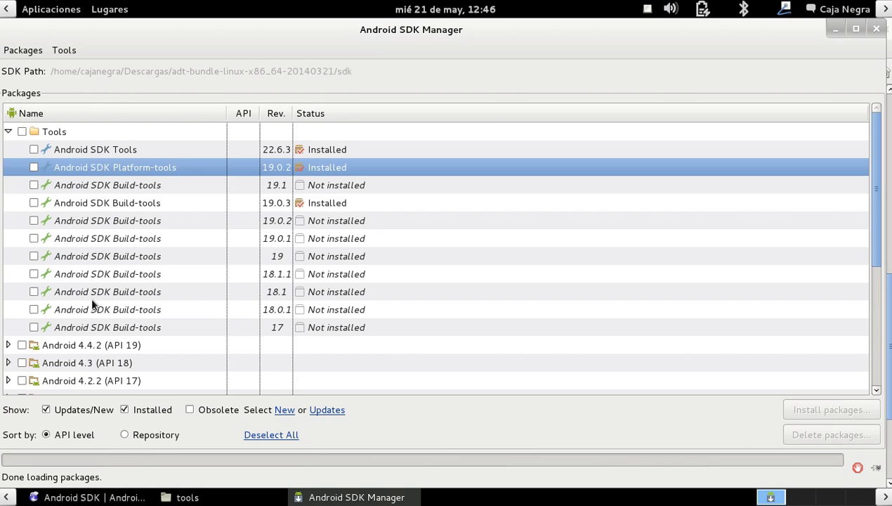
{"action": "left_click", "coordinate": [7, 132]}
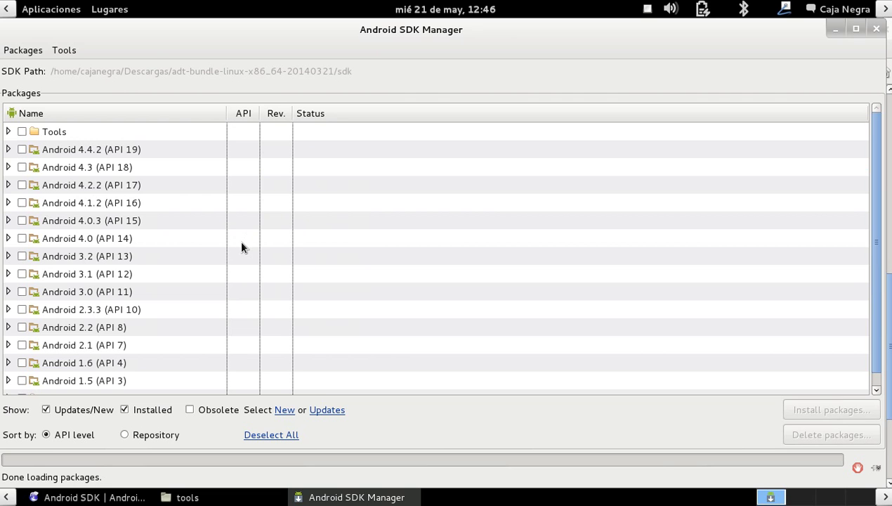
Step: Expand the Android 4.4.2 (API 19) group, examine its documentation, SDK Platform, ARM and Intel system image entries, and collapse it
{"action": "left_click", "coordinate": [8, 150]}
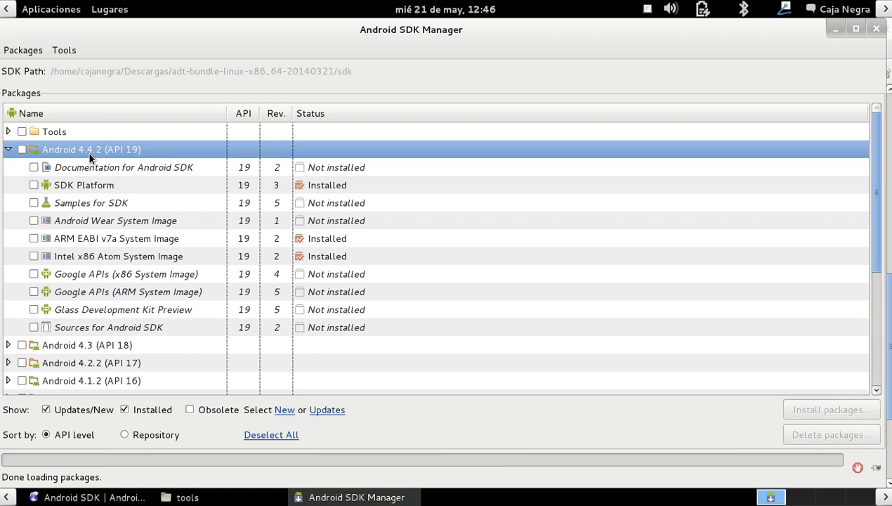
{"action": "left_click", "coordinate": [202, 190]}
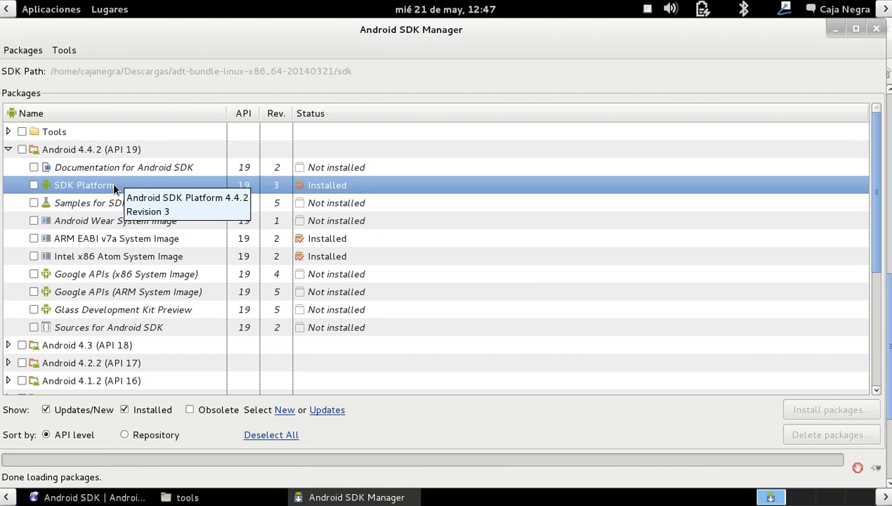
{"action": "left_click", "coordinate": [156, 240]}
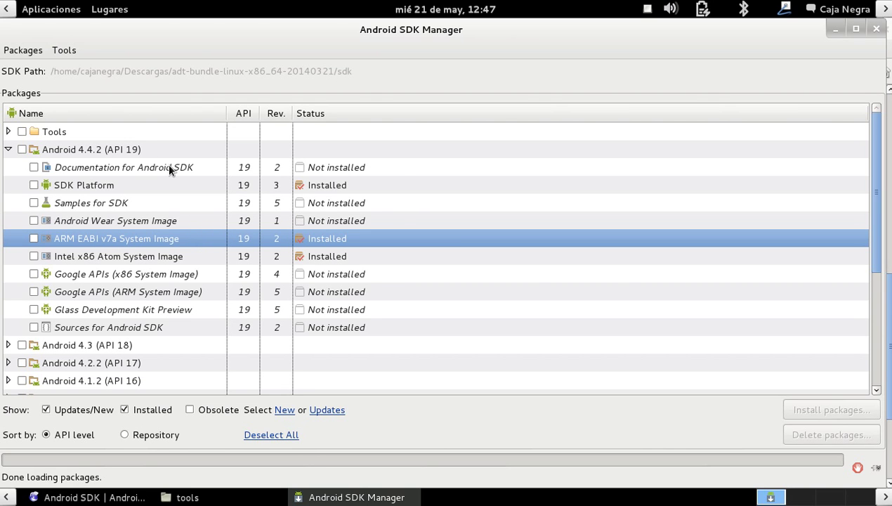
{"action": "mouse_move", "coordinate": [169, 169]}
{"action": "left_click", "coordinate": [140, 167]}
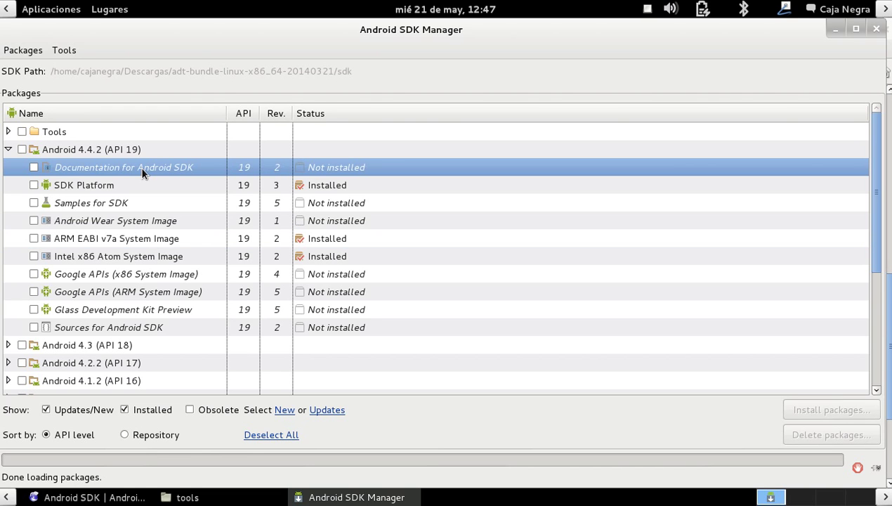
{"action": "left_click", "coordinate": [120, 184]}
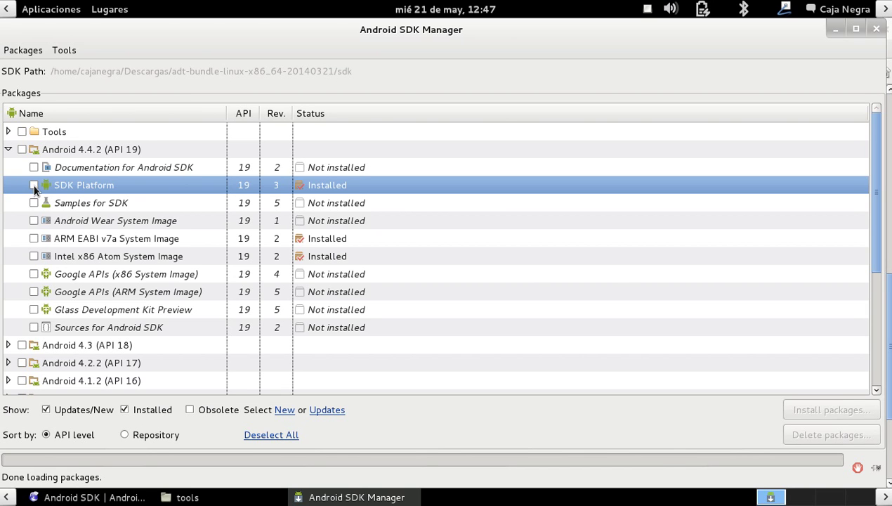
{"action": "left_click", "coordinate": [162, 256]}
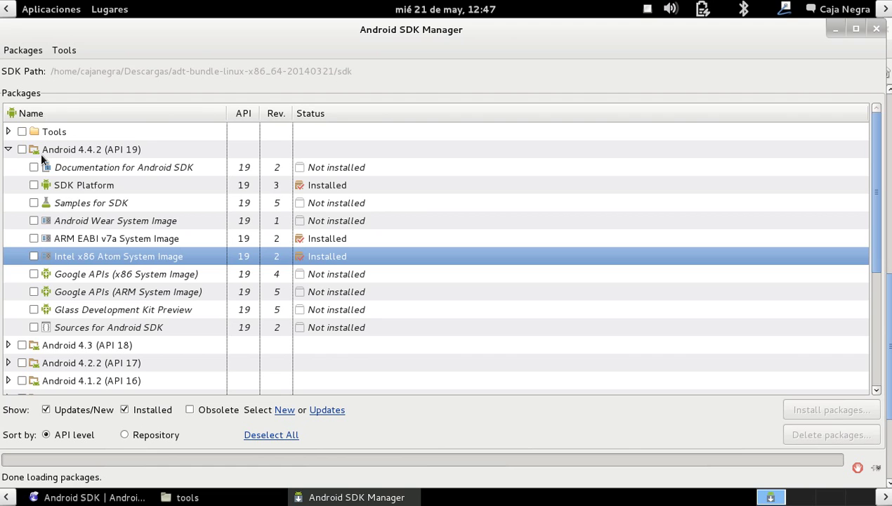
{"action": "left_click", "coordinate": [98, 150]}
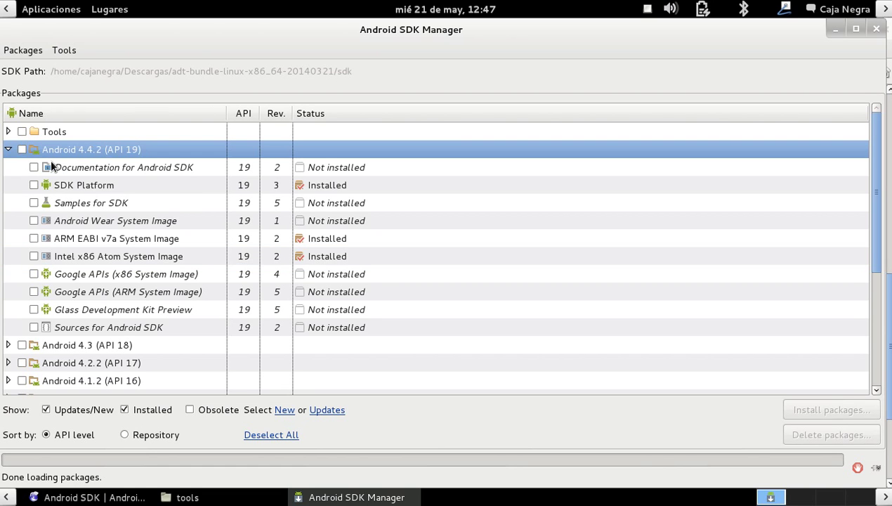
{"action": "left_click", "coordinate": [9, 150]}
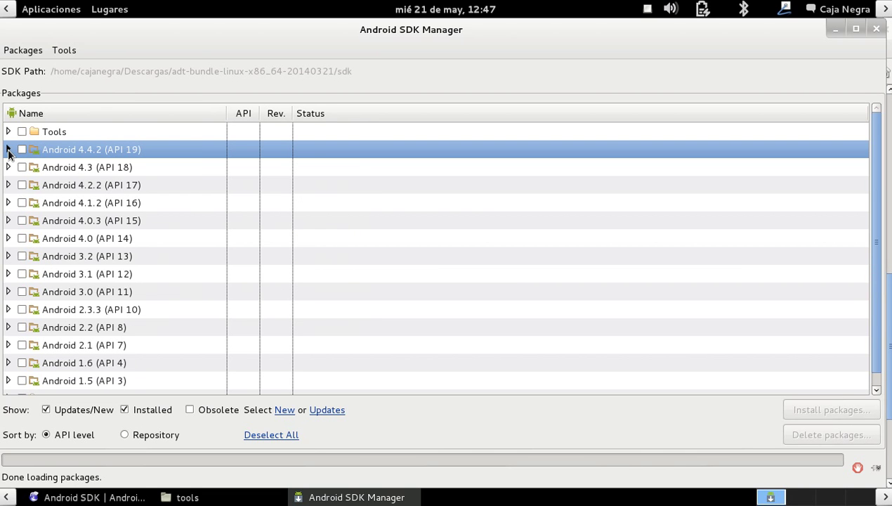
Step: Expand the Android 1.5 (API 3) group, examine its SDK Platform and Google APIs entries, and collapse it
{"action": "scroll", "coordinate": [20, 260], "scroll_direction": "down", "scroll_amount": 1}
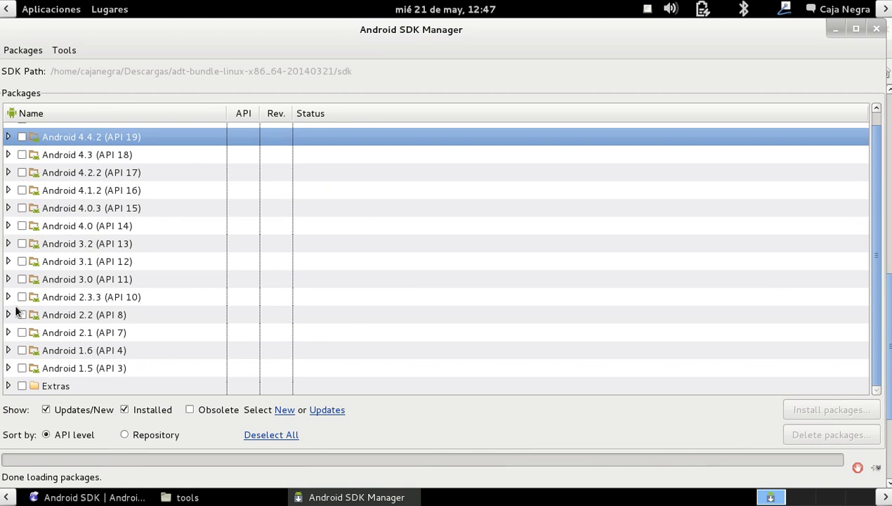
{"action": "left_click", "coordinate": [8, 368]}
{"action": "scroll", "coordinate": [115, 291], "scroll_direction": "down", "scroll_amount": 1}
{"action": "left_click", "coordinate": [68, 353]}
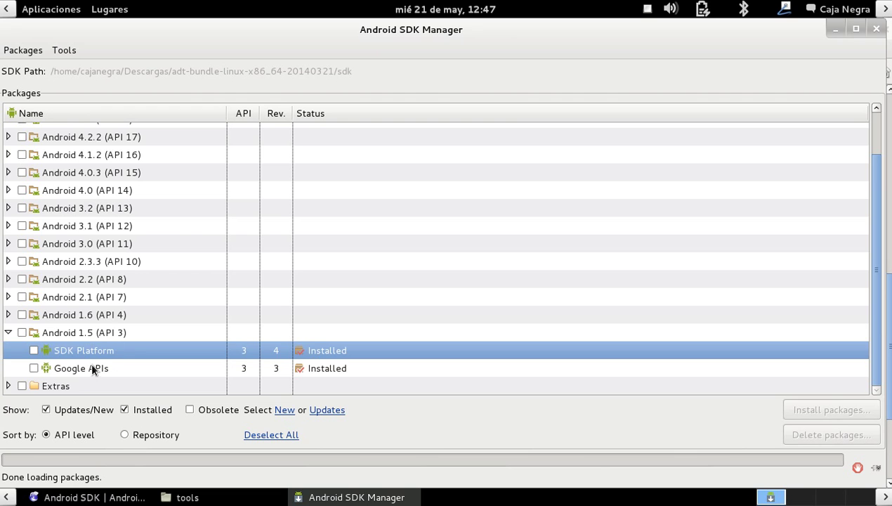
{"action": "left_click", "coordinate": [106, 367]}
{"action": "left_click", "coordinate": [116, 353]}
{"action": "left_click", "coordinate": [111, 368]}
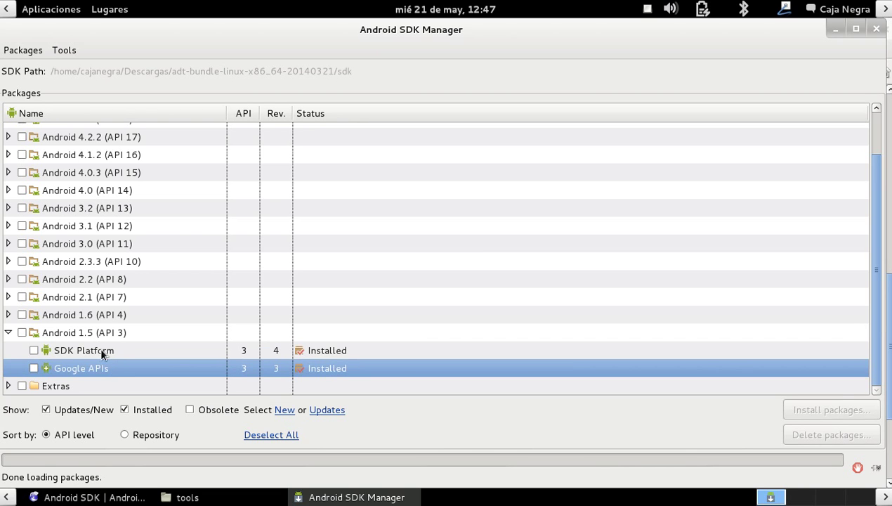
{"action": "left_click", "coordinate": [99, 352]}
{"action": "left_click", "coordinate": [97, 369]}
{"action": "left_click", "coordinate": [82, 352]}
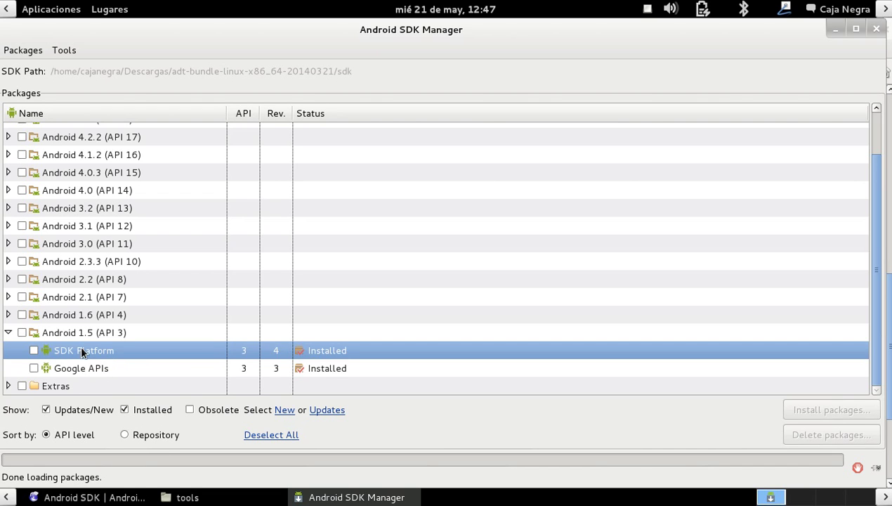
{"action": "left_click", "coordinate": [85, 368]}
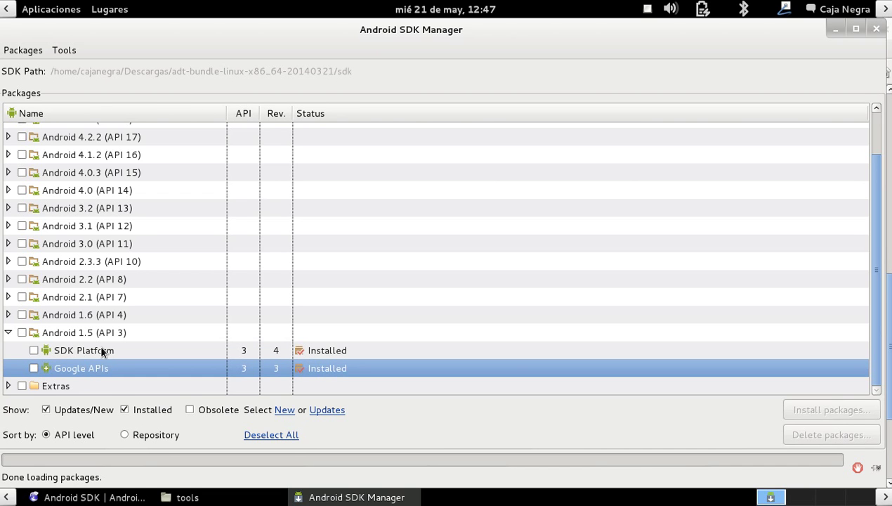
{"action": "left_click", "coordinate": [102, 353]}
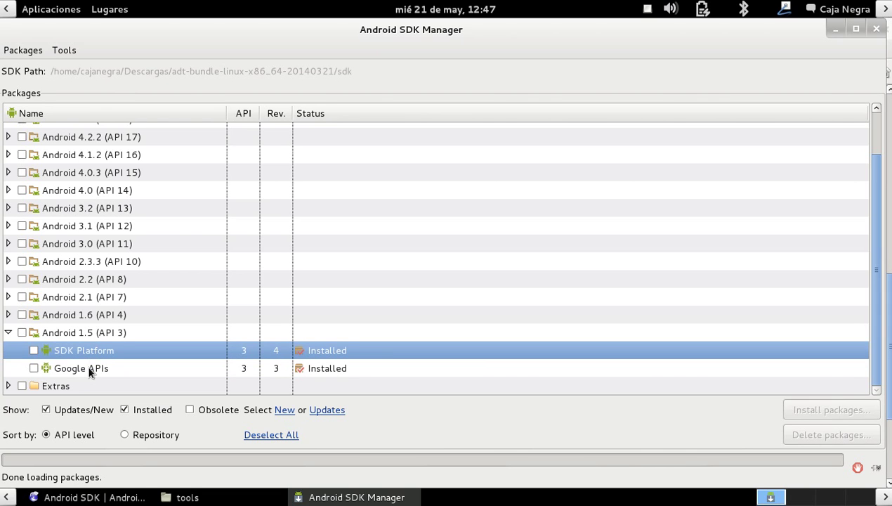
{"action": "left_click", "coordinate": [89, 371]}
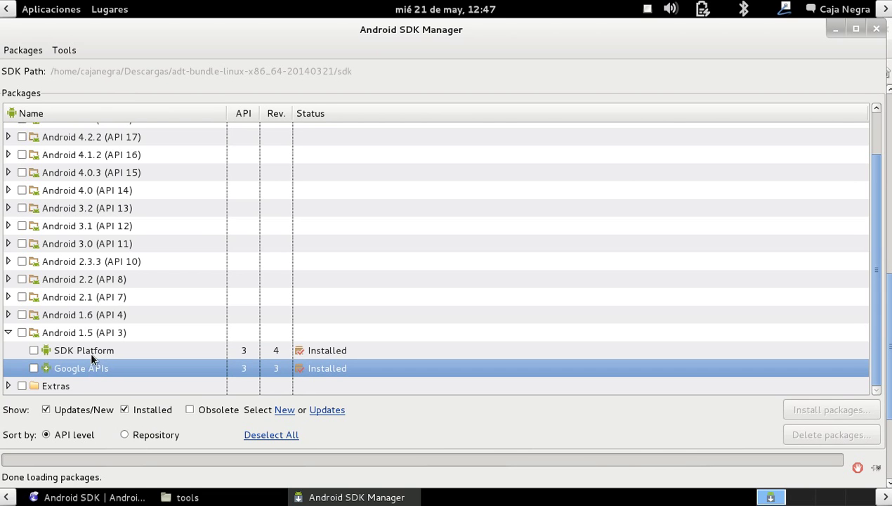
{"action": "left_click", "coordinate": [90, 346]}
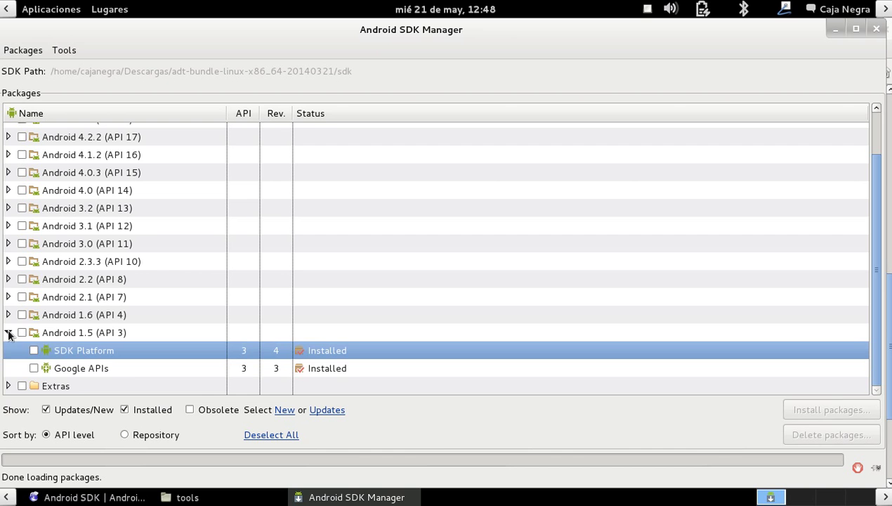
{"action": "left_click", "coordinate": [8, 333]}
Step: Expand the Extras group, examine the Android Support Library entry, and collapse the group
{"action": "double_click", "coordinate": [10, 385]}
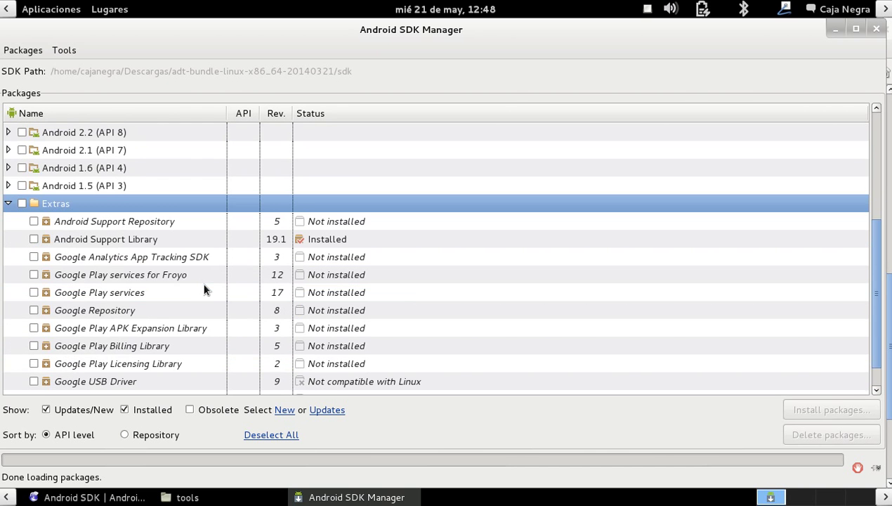
{"action": "scroll", "coordinate": [207, 266], "scroll_direction": "down", "scroll_amount": 1}
{"action": "left_click", "coordinate": [188, 210]}
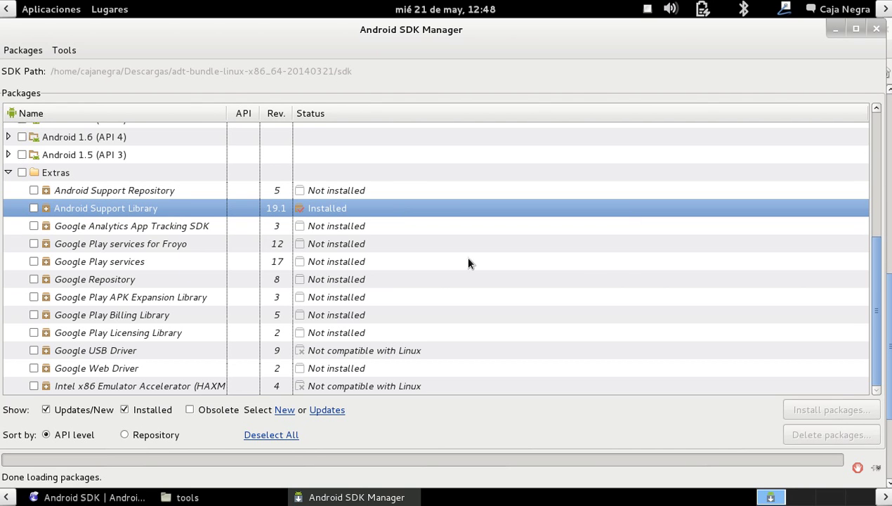
{"action": "left_click", "coordinate": [9, 173]}
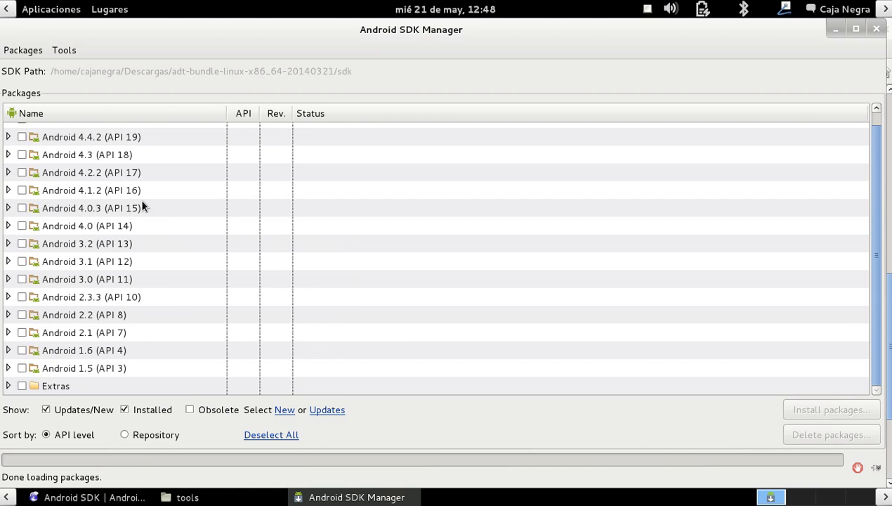
Step: Open the Android Virtual Device Manager and delete the existing prueba virtual device
{"action": "left_click", "coordinate": [63, 51]}
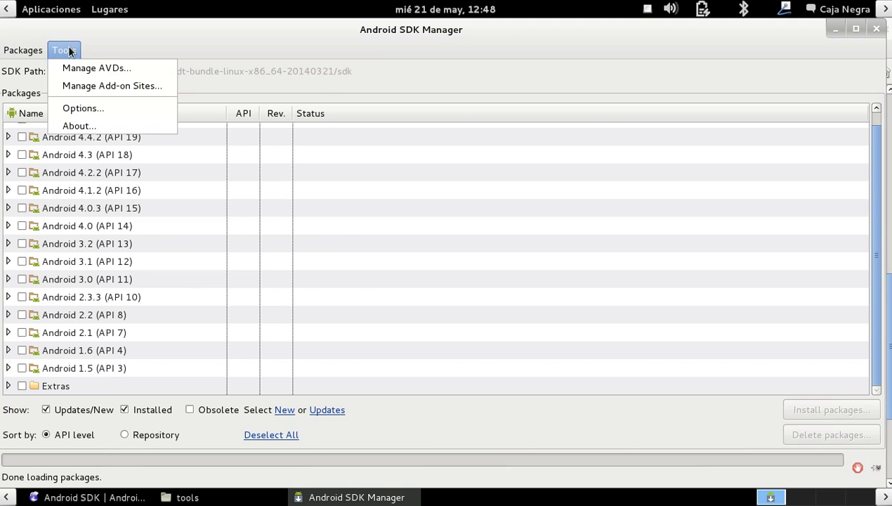
{"action": "left_click", "coordinate": [141, 68]}
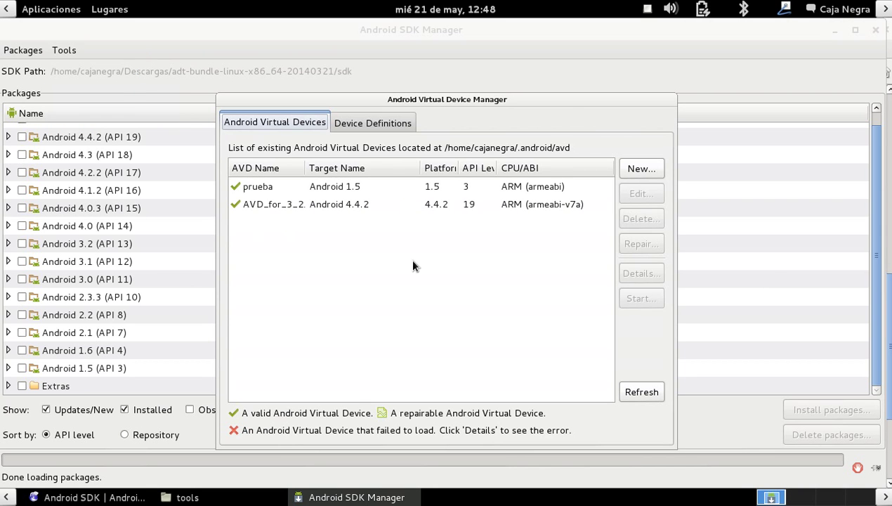
{"action": "left_click", "coordinate": [409, 281]}
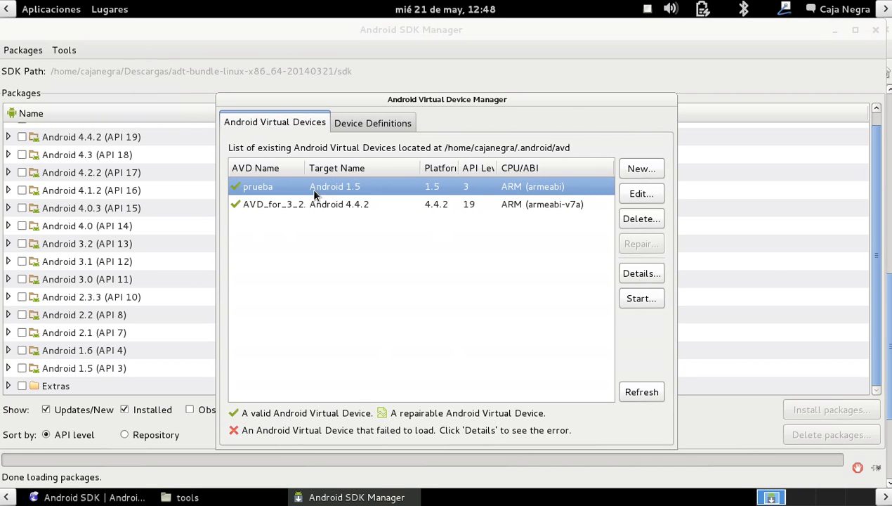
{"action": "left_click", "coordinate": [641, 218]}
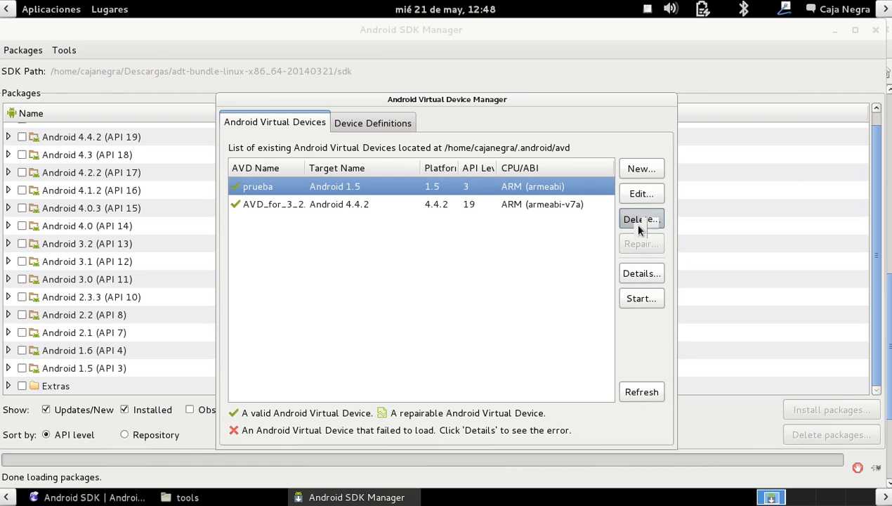
{"action": "left_click", "coordinate": [604, 285]}
{"action": "left_click", "coordinate": [579, 306]}
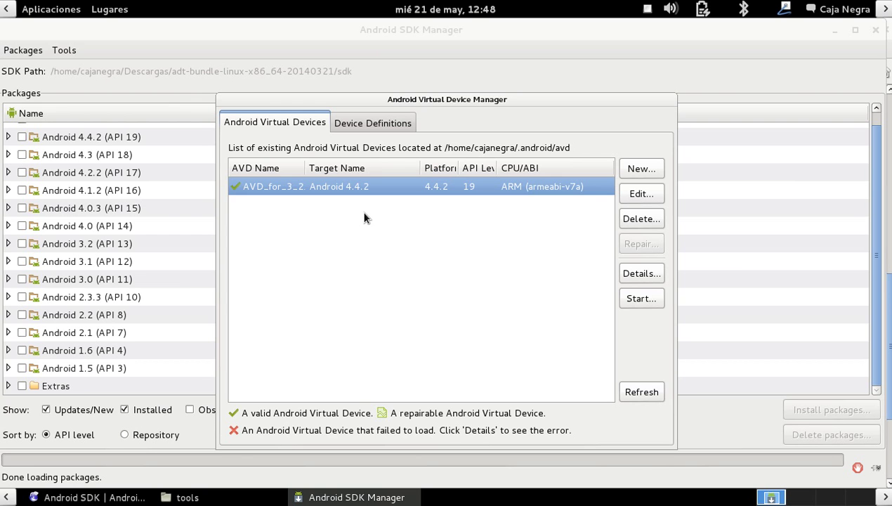
Step: Start a new virtual device named prueba1 using the 3.2" HVGA slider (ADP1) device
{"action": "left_click", "coordinate": [632, 176]}
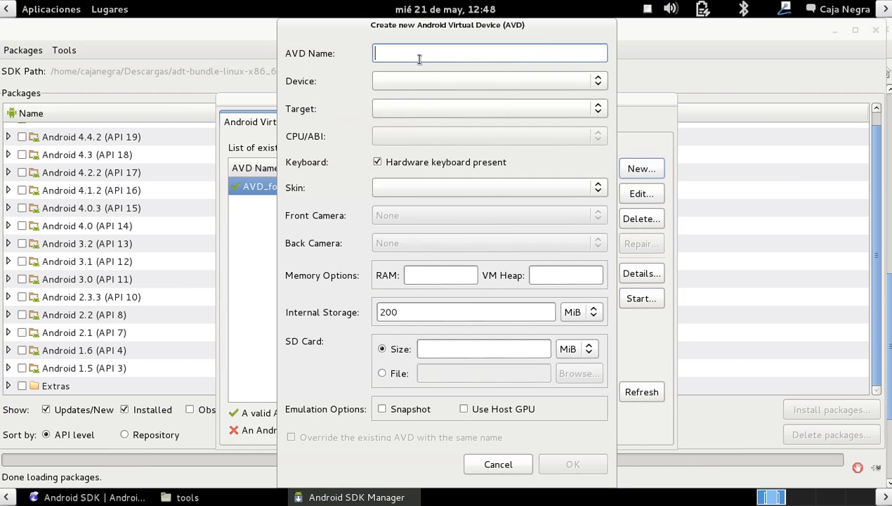
{"action": "type", "text": "prueba1"}
{"action": "key", "text": "Tab"}
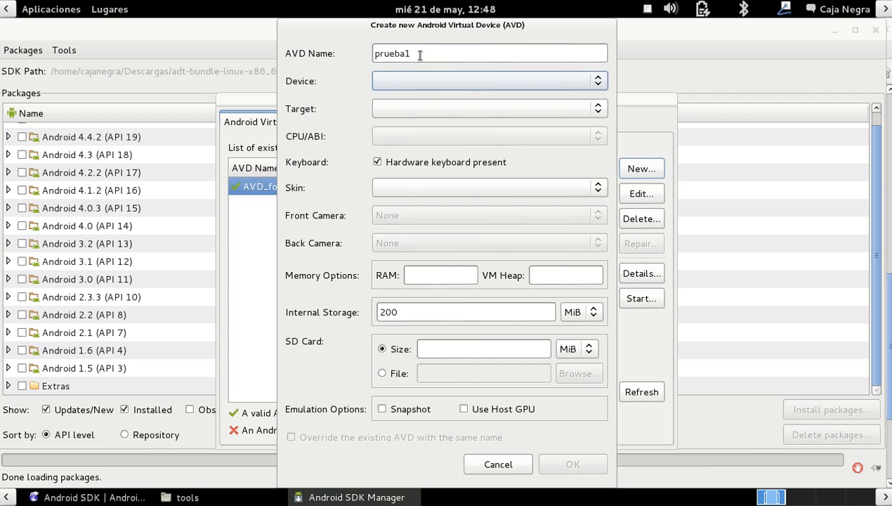
{"action": "left_click", "coordinate": [418, 80]}
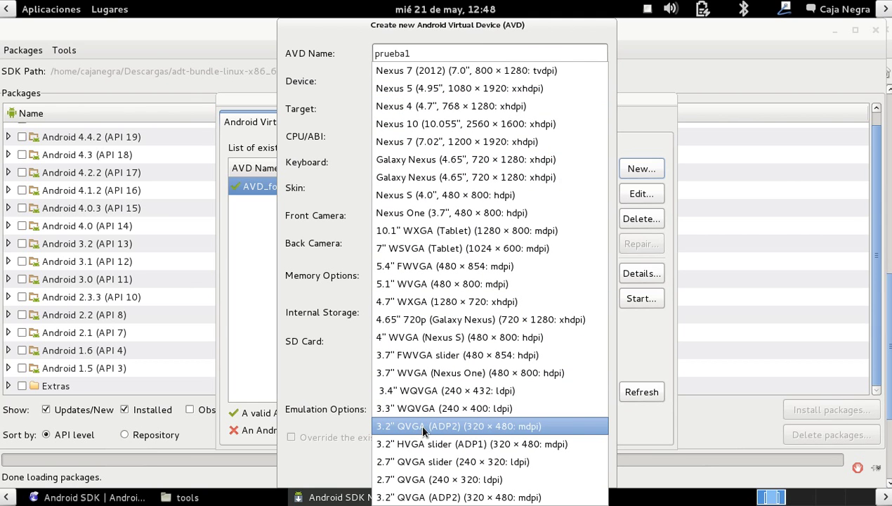
{"action": "left_click", "coordinate": [579, 445]}
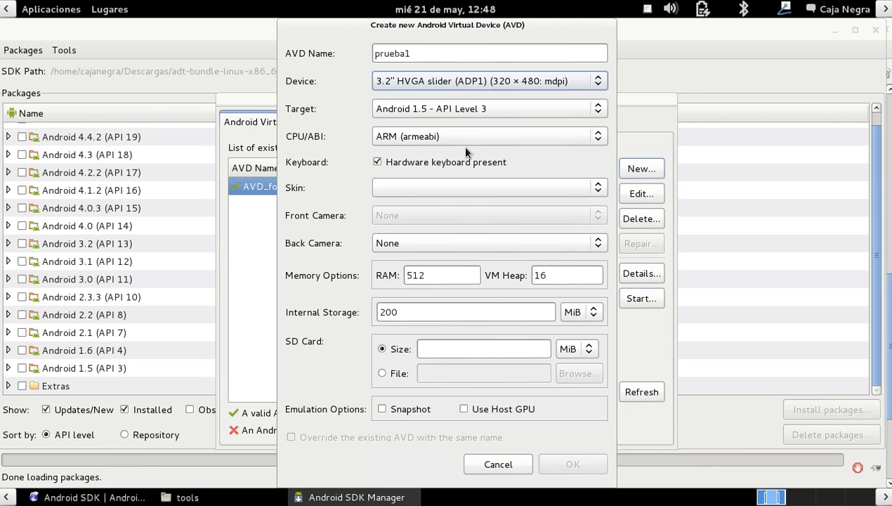
Step: Target the virtual device at Android 1.5 - API Level 3 with the ARM (armeabi) CPU and the QVGA-P skin
{"action": "left_click", "coordinate": [398, 107]}
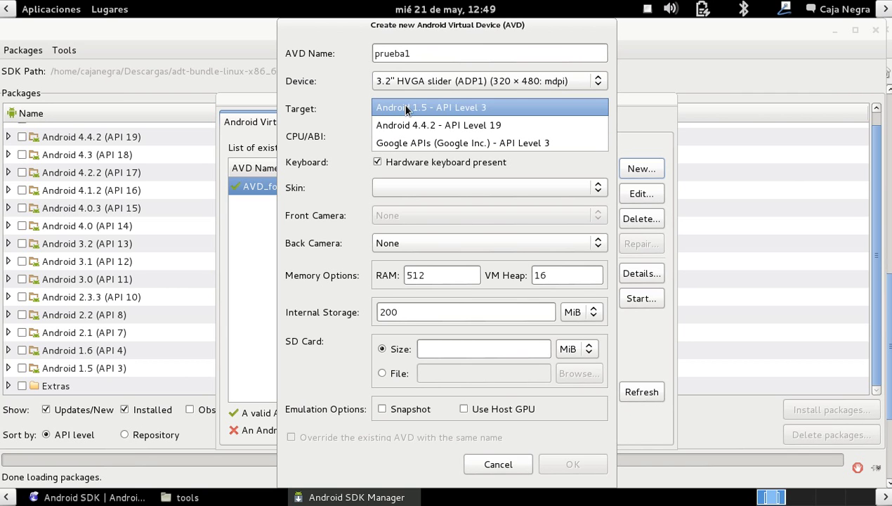
{"action": "left_click", "coordinate": [405, 109]}
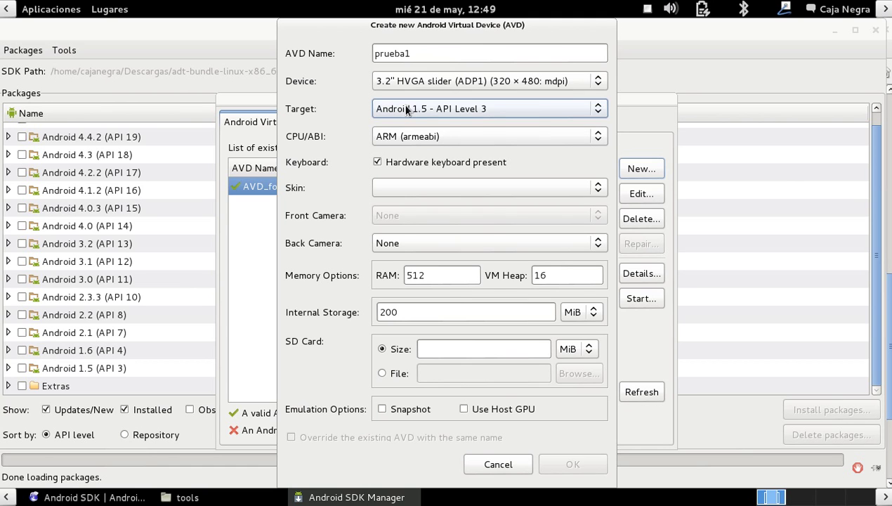
{"action": "left_click", "coordinate": [396, 135]}
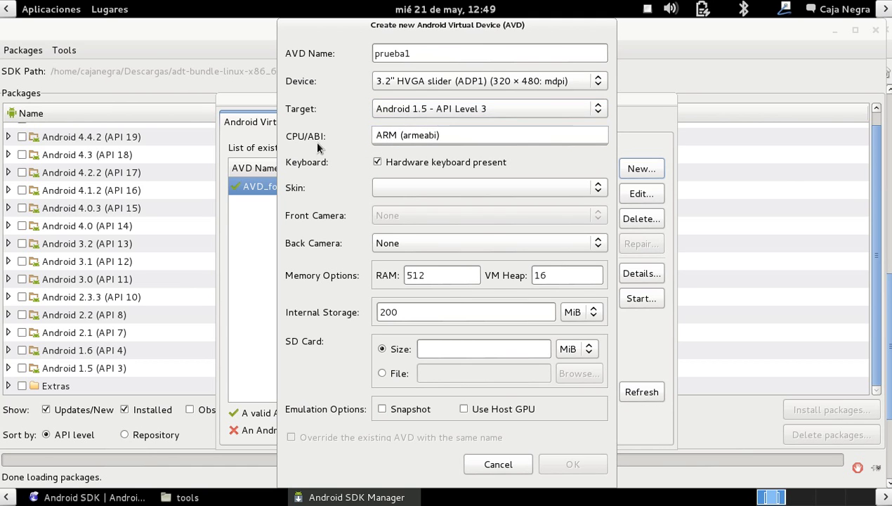
{"action": "left_click", "coordinate": [391, 188]}
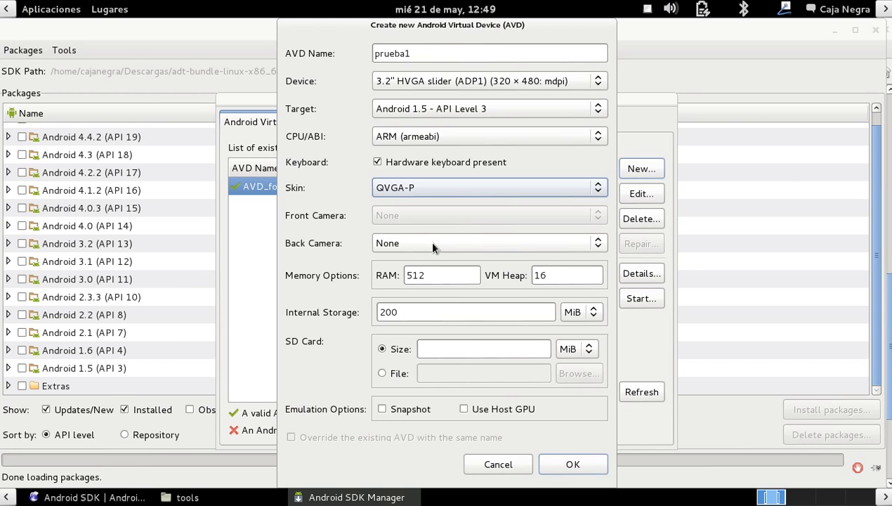
Step: Keep 512 RAM and 200 MiB internal storage, leave the SD card size empty, and create the virtual device
{"action": "double_click", "coordinate": [438, 274]}
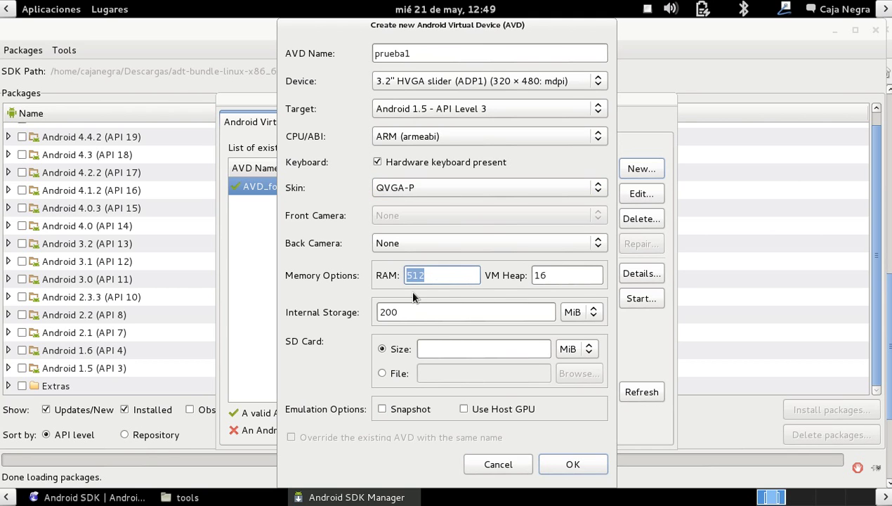
{"action": "left_click_drag", "start_coordinate": [408, 312], "coordinate": [344, 315]}
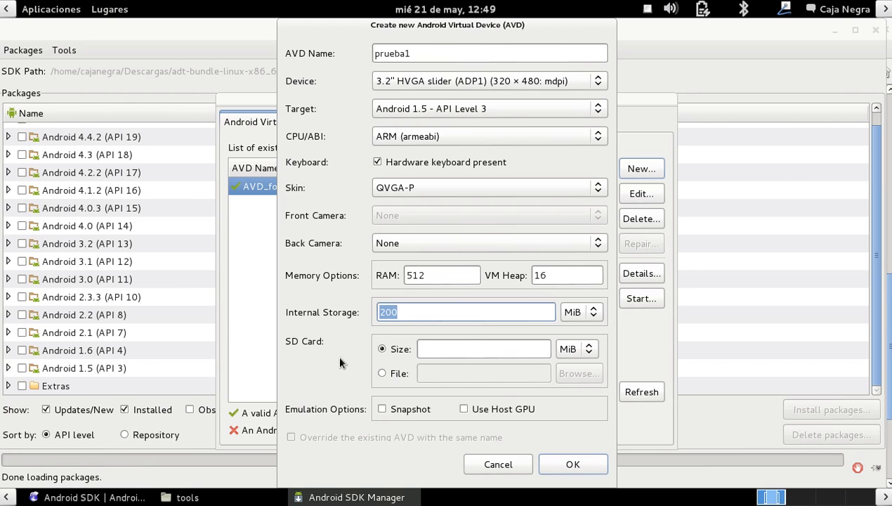
{"action": "left_click", "coordinate": [405, 312]}
{"action": "left_click_drag", "start_coordinate": [415, 311], "coordinate": [372, 311]}
{"action": "left_click", "coordinate": [580, 311]}
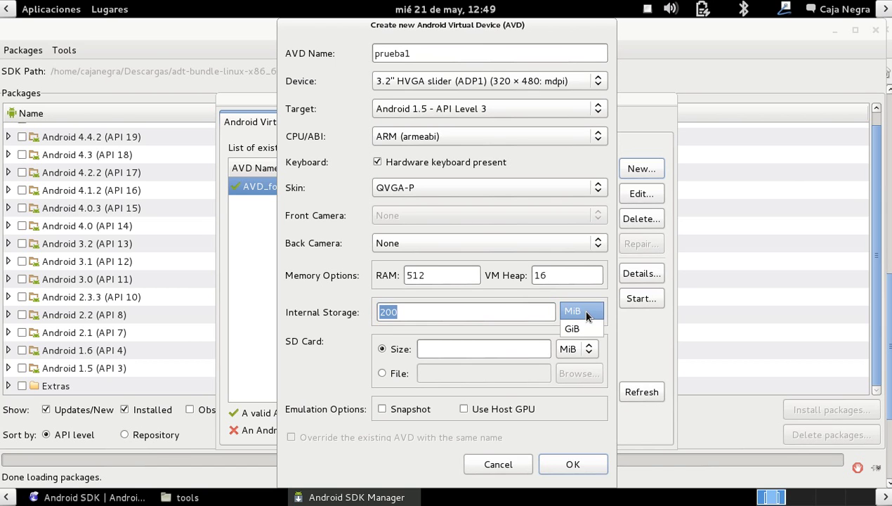
{"action": "left_click", "coordinate": [570, 310]}
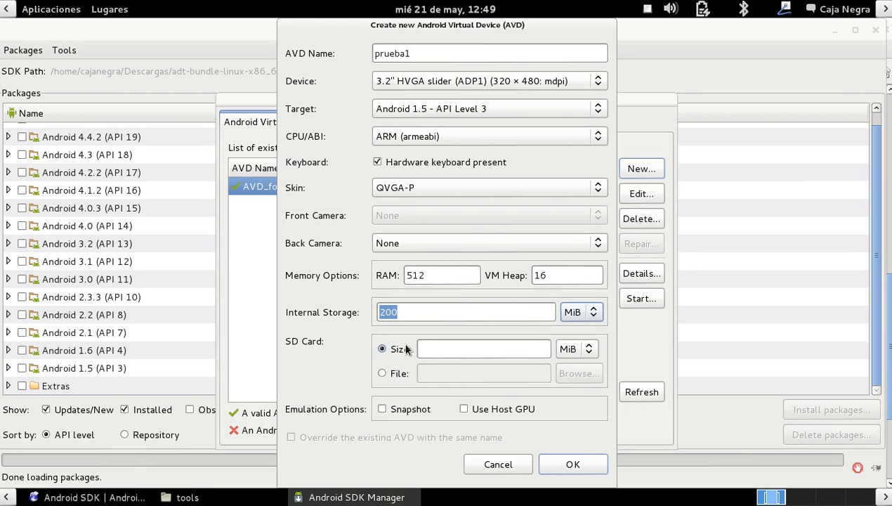
{"action": "left_click", "coordinate": [468, 354]}
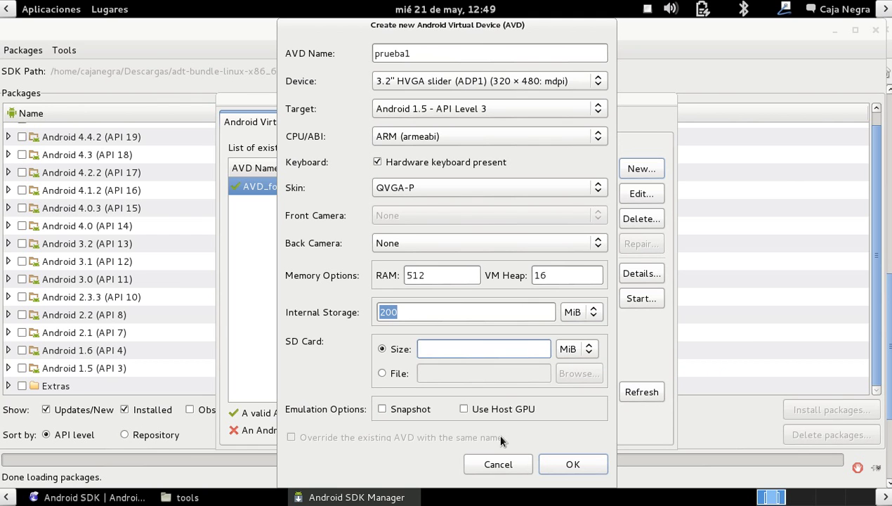
{"action": "left_click", "coordinate": [573, 461]}
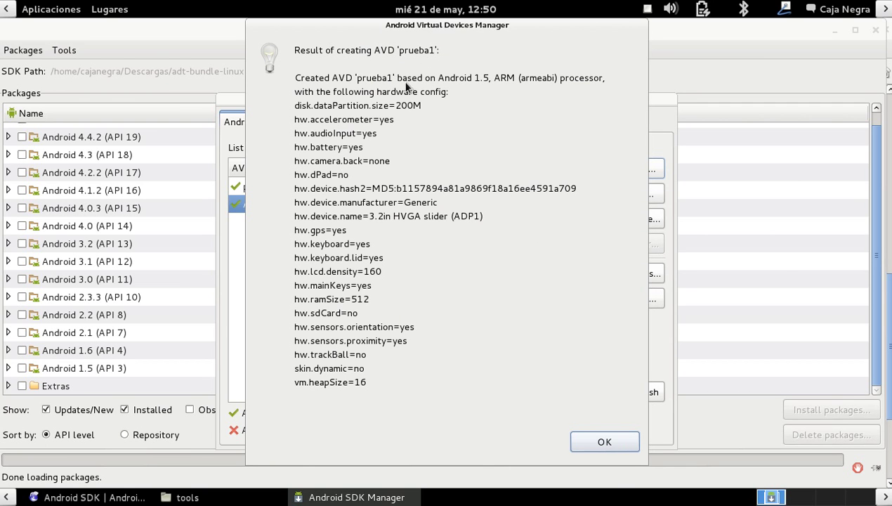
{"action": "left_click", "coordinate": [621, 445]}
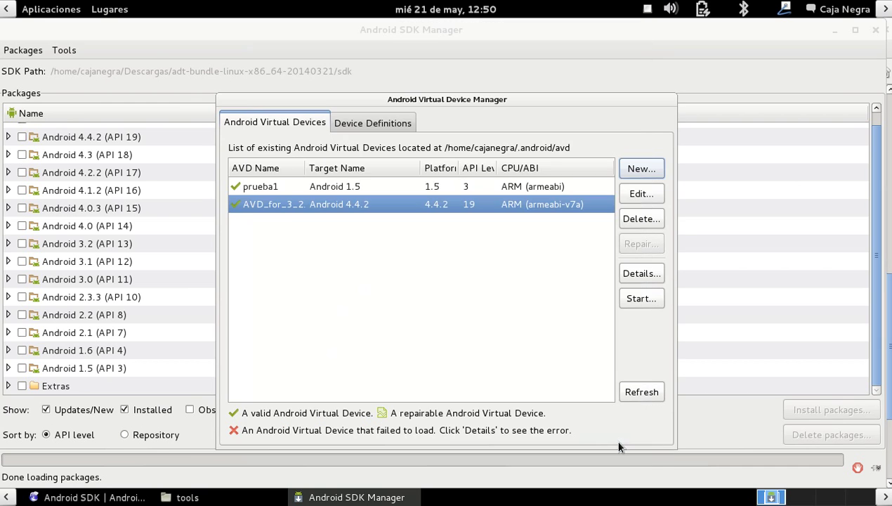
Step: Launch the prueba1 virtual device in the emulator with the default launch options
{"action": "left_click", "coordinate": [292, 189]}
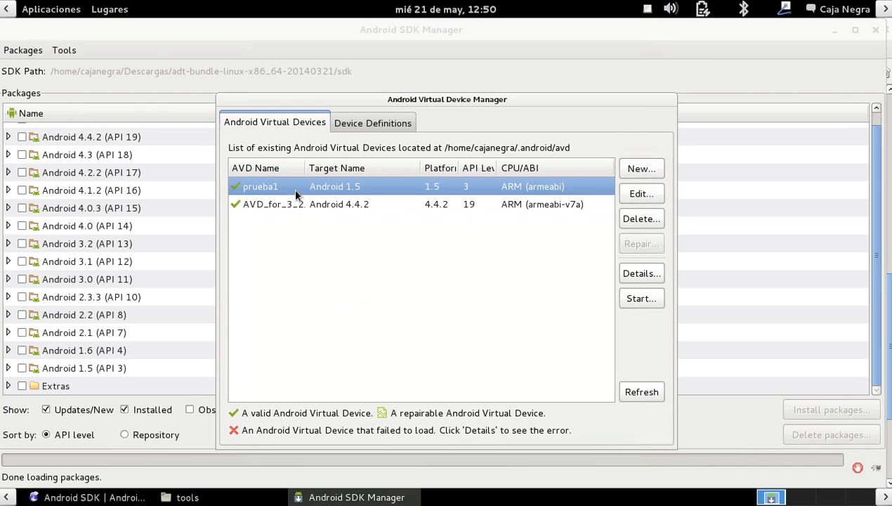
{"action": "left_click", "coordinate": [641, 298]}
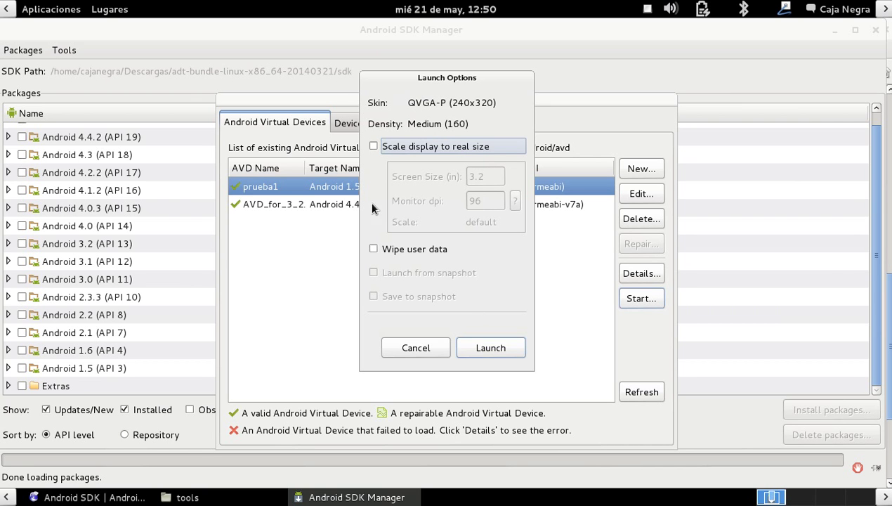
{"action": "left_click", "coordinate": [491, 348]}
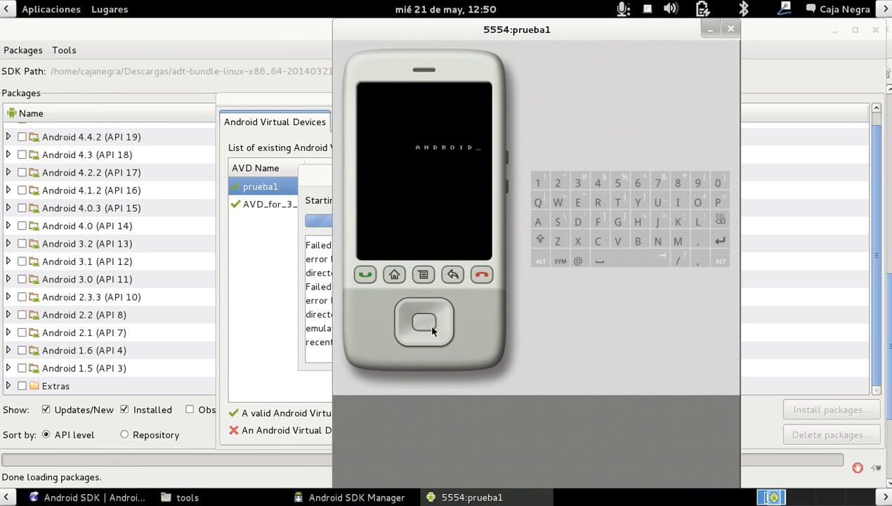
{"action": "left_click", "coordinate": [503, 166]}
{"action": "left_click", "coordinate": [507, 184]}
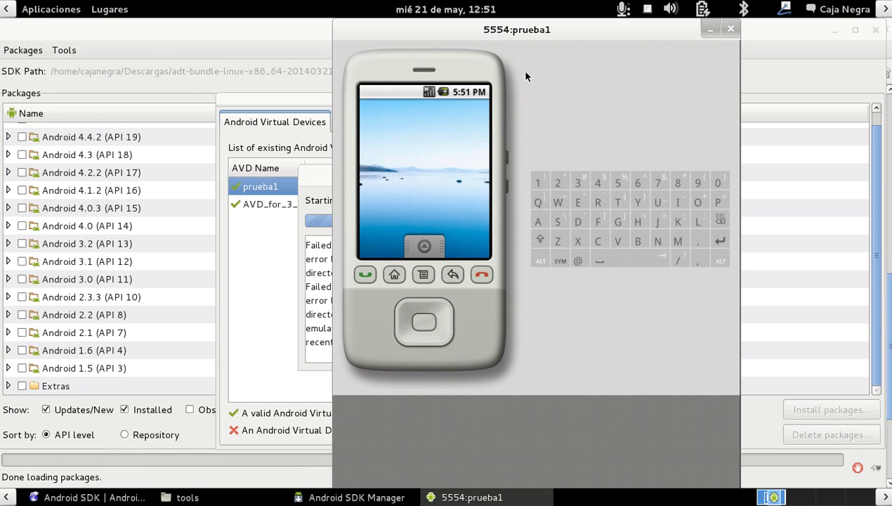
Step: Open Settings from the emulated phone's application drawer and go to Sound & display
{"action": "left_click", "coordinate": [415, 241]}
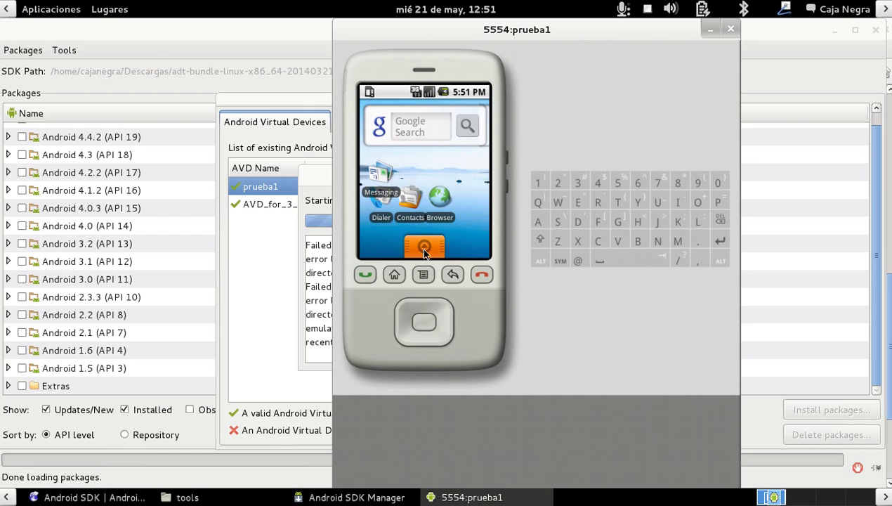
{"action": "left_click_drag", "start_coordinate": [421, 247], "coordinate": [421, 182]}
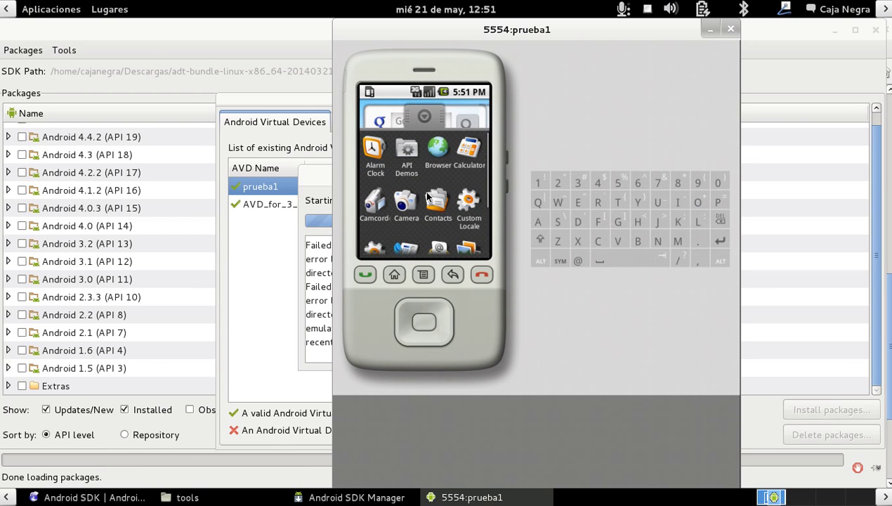
{"action": "left_click_drag", "start_coordinate": [425, 205], "coordinate": [434, 179]}
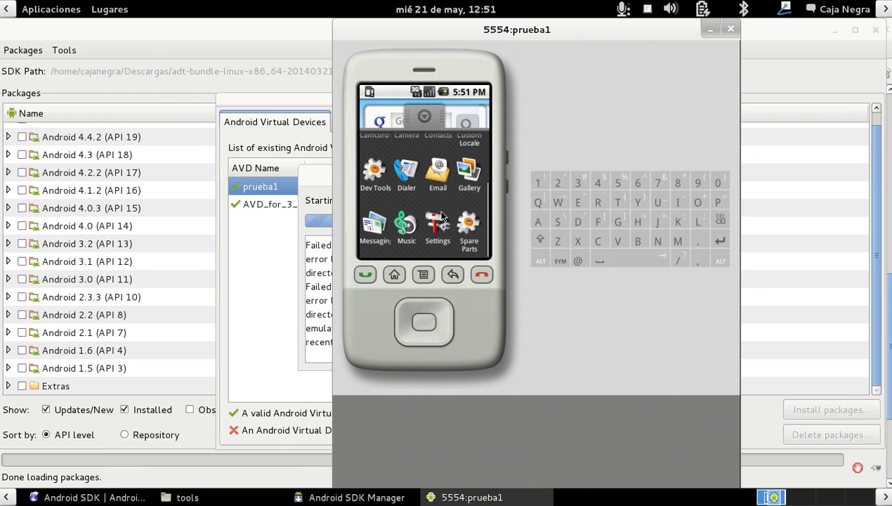
{"action": "left_click", "coordinate": [441, 227]}
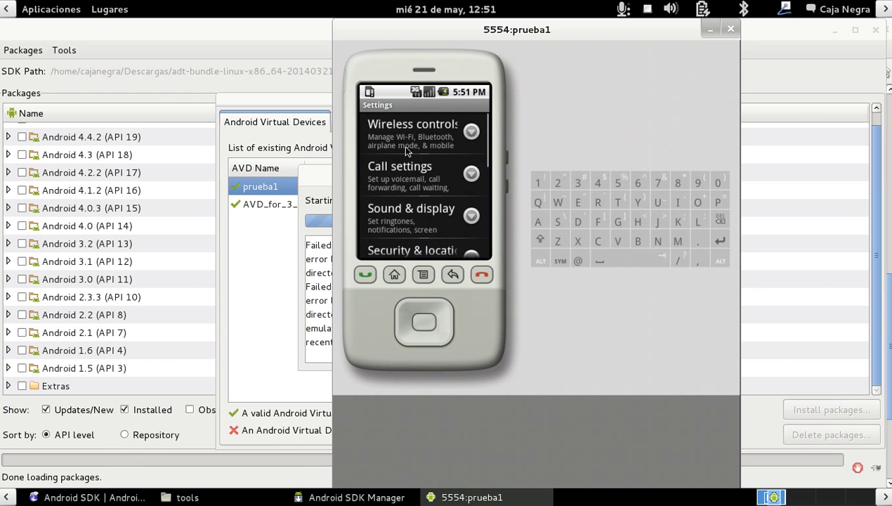
{"action": "left_click_drag", "start_coordinate": [418, 217], "coordinate": [420, 142]}
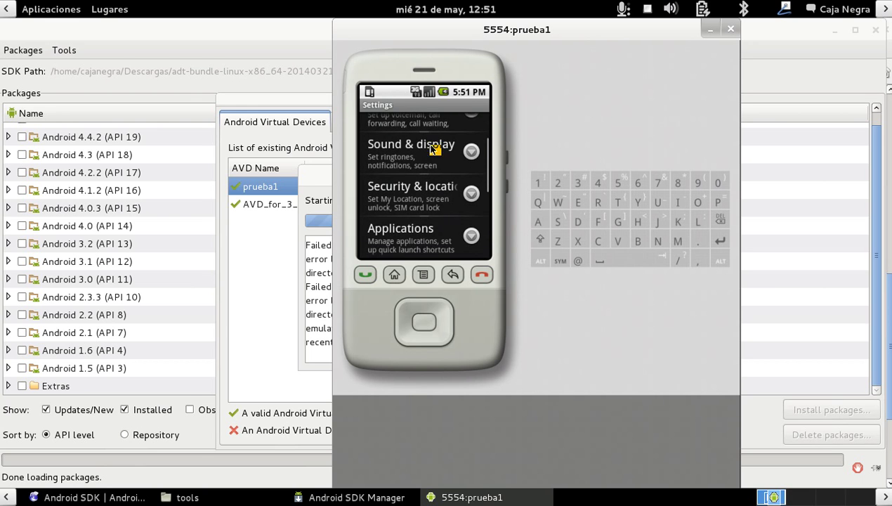
{"action": "left_click", "coordinate": [424, 158]}
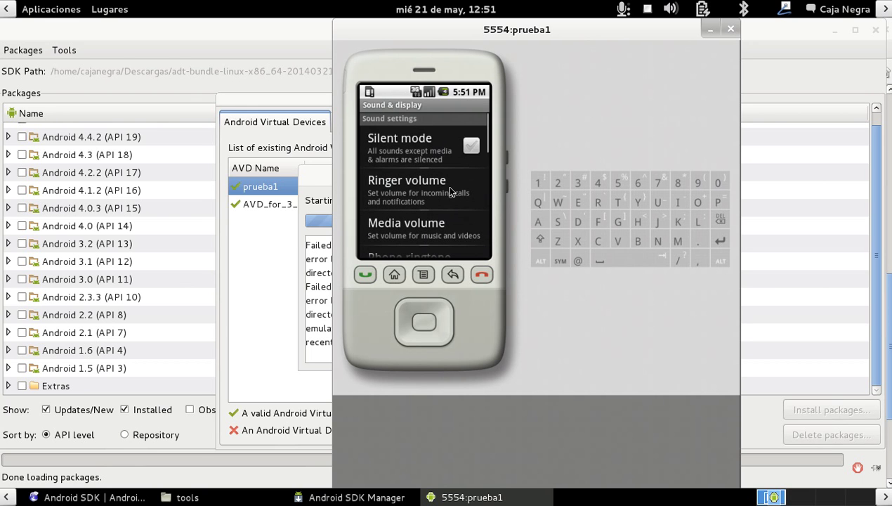
Step: Raise the emulated phone's ringer volume to the maximum, keeping the incoming call volume for notifications
{"action": "left_click", "coordinate": [426, 202]}
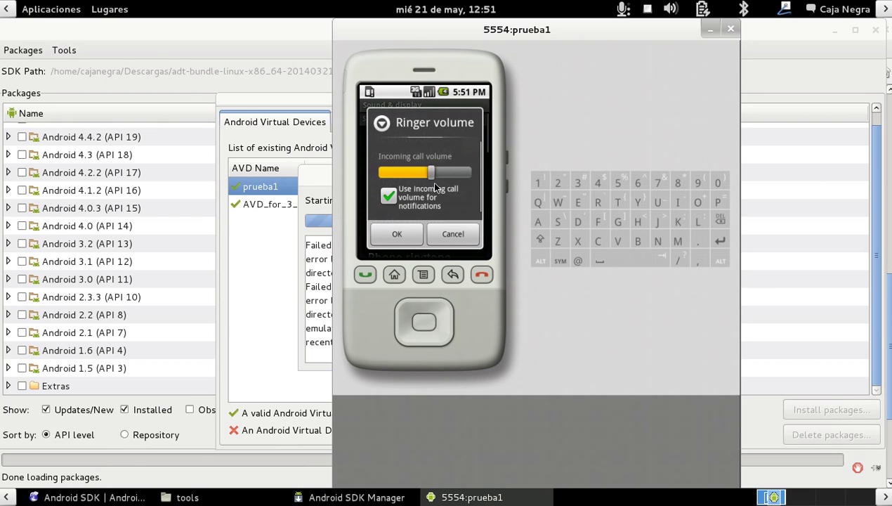
{"action": "left_click", "coordinate": [444, 170]}
{"action": "left_click", "coordinate": [397, 233]}
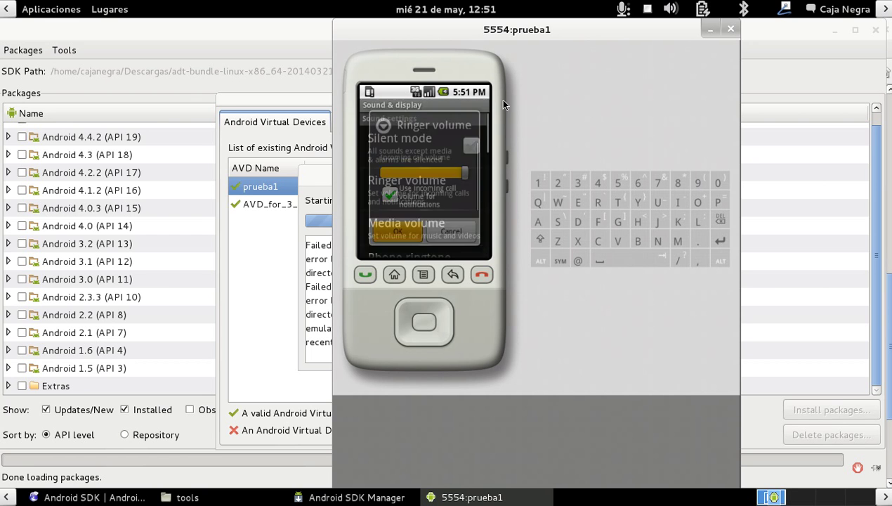
{"action": "left_click", "coordinate": [507, 156]}
{"action": "left_click", "coordinate": [509, 158]}
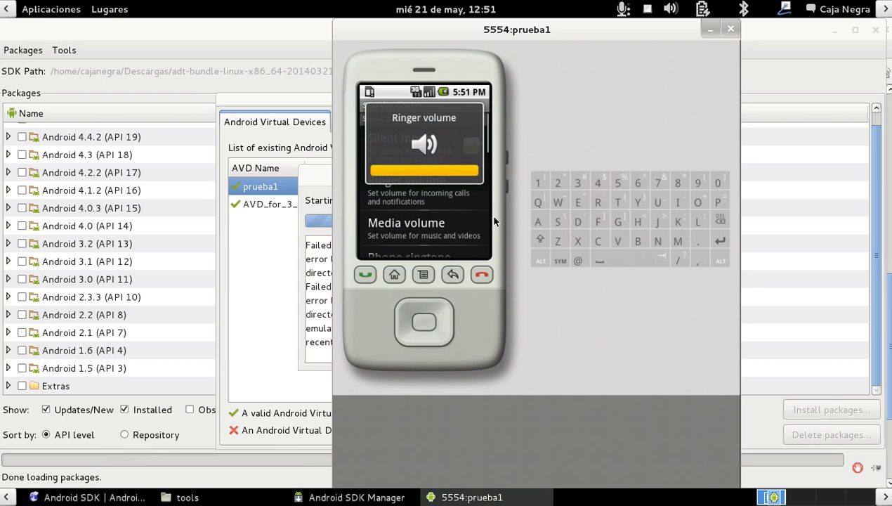
Step: Set the media volume to the maximum and return to the phone's home screen
{"action": "left_click", "coordinate": [454, 232]}
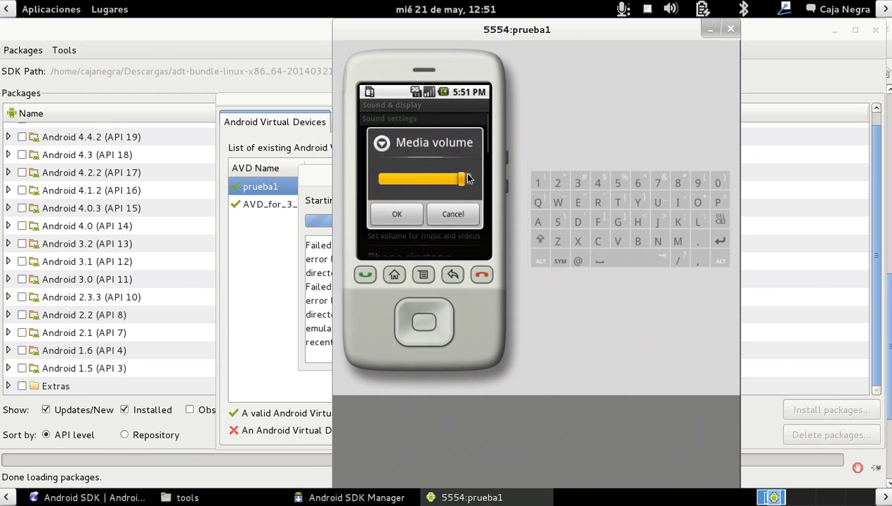
{"action": "left_click", "coordinate": [404, 216]}
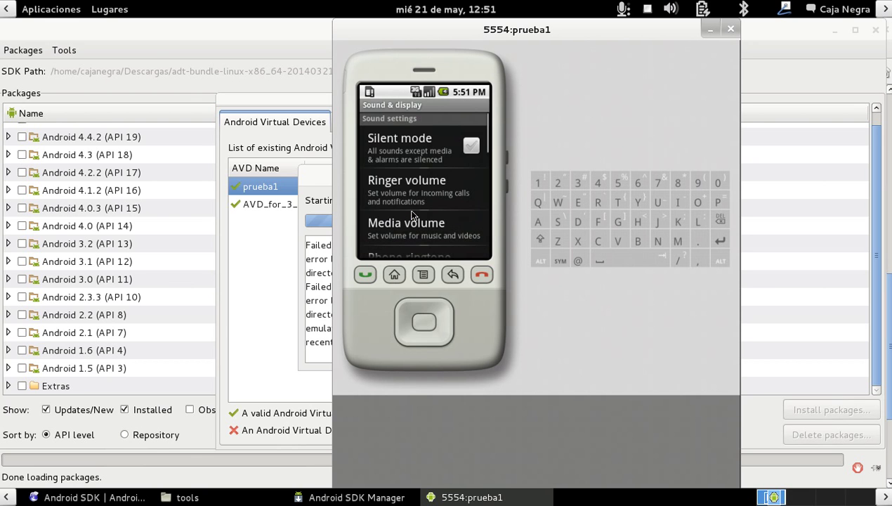
{"action": "left_click", "coordinate": [453, 274]}
{"action": "left_click", "coordinate": [451, 275]}
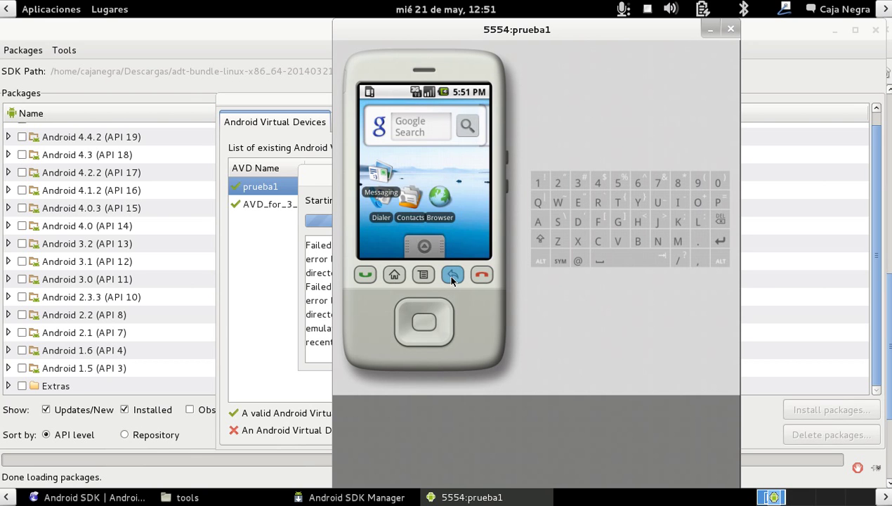
Step: Load caja--negra.blogspot.mx from the Google Search widget on the phone's home screen
{"action": "left_click", "coordinate": [414, 140]}
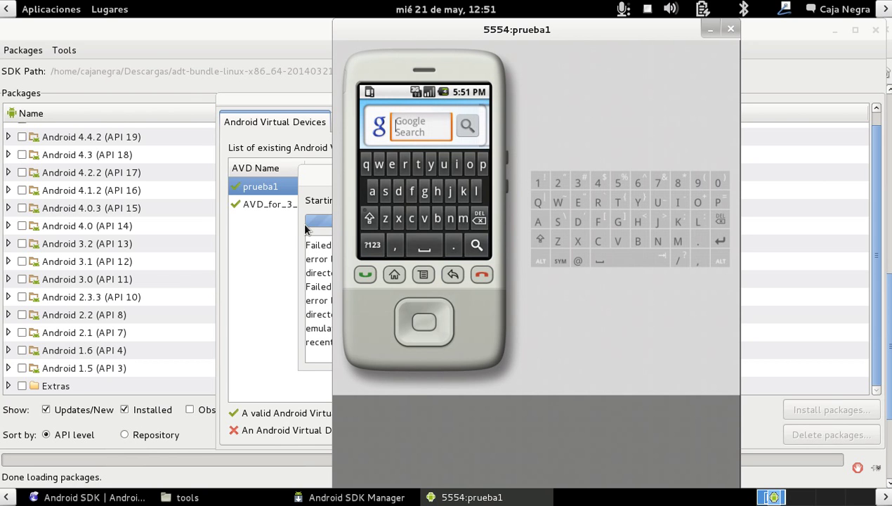
{"action": "type", "text": "caja-"}
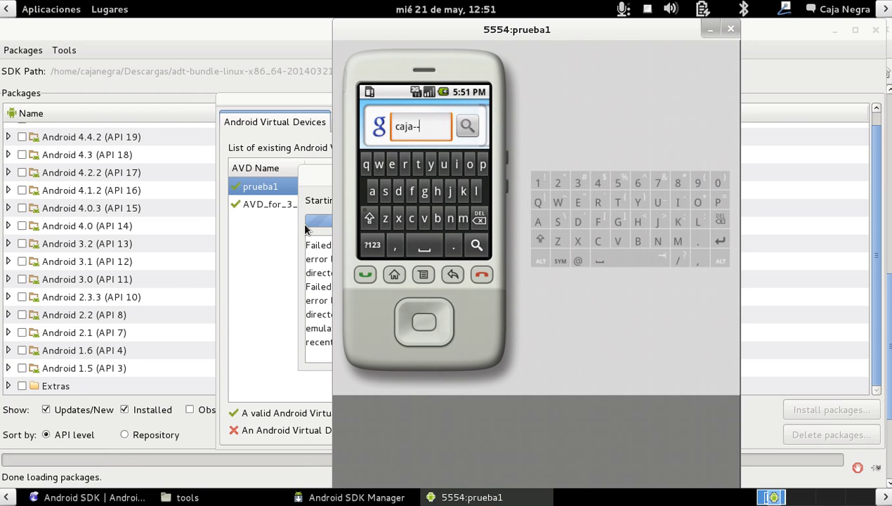
{"action": "type", "text": "-negra.blog"}
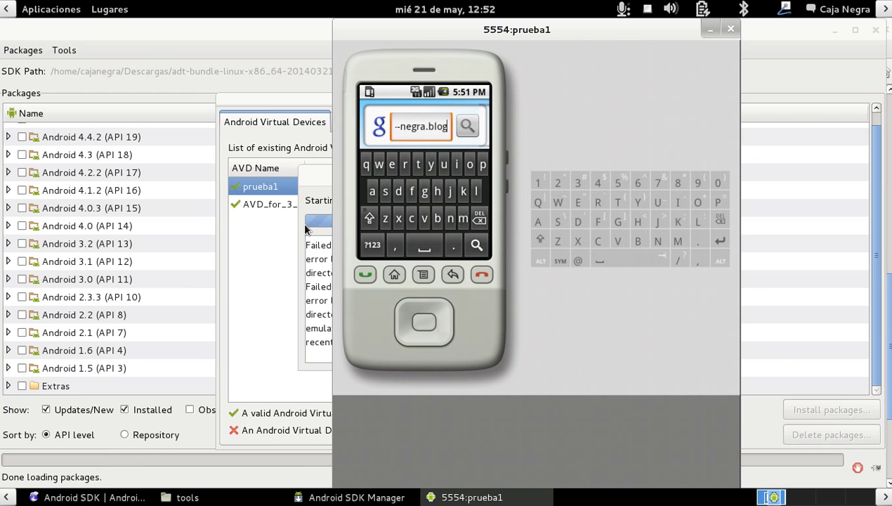
{"action": "type", "text": "spot.mx"}
{"action": "key", "text": "Return"}
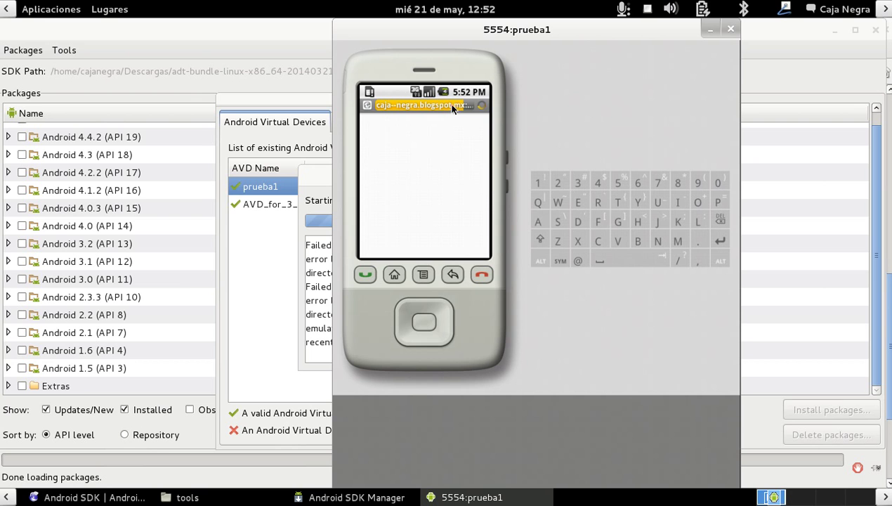
Step: Check the emulated phone's notification panel and look through the loaded blog page in the browser
{"action": "left_click_drag", "start_coordinate": [383, 87], "coordinate": [388, 182]}
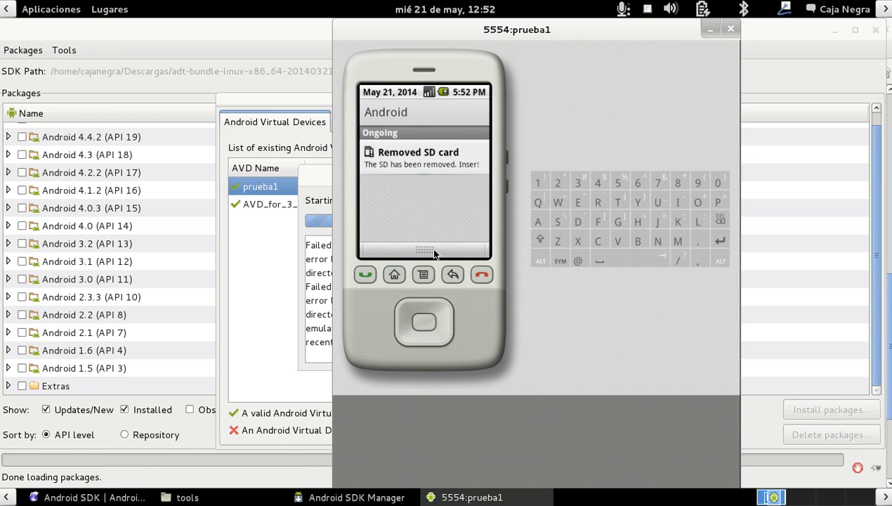
{"action": "left_click_drag", "start_coordinate": [433, 253], "coordinate": [422, 161]}
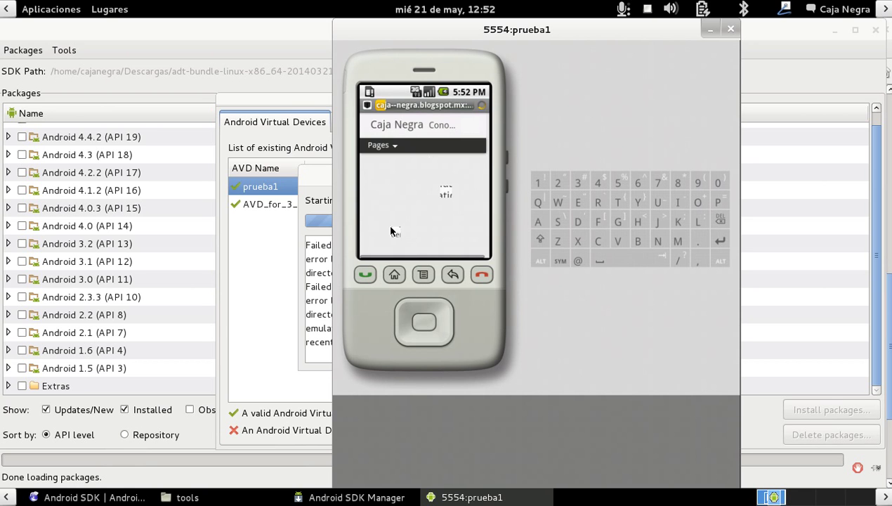
{"action": "scroll", "coordinate": [443, 190], "scroll_direction": "down", "scroll_amount": 3}
{"action": "scroll", "coordinate": [442, 191], "scroll_direction": "down", "scroll_amount": 5}
{"action": "scroll", "coordinate": [423, 198], "scroll_direction": "down", "scroll_amount": 5}
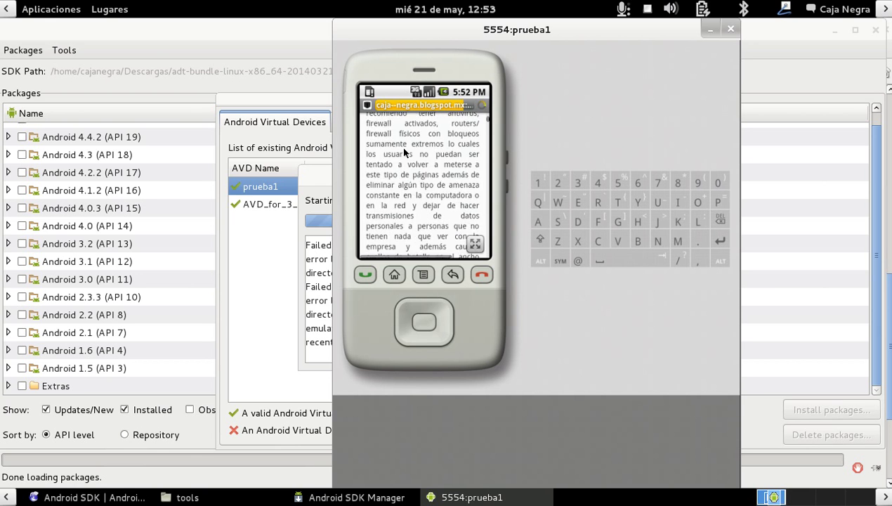
{"action": "scroll", "coordinate": [408, 190], "scroll_direction": "up", "scroll_amount": 5}
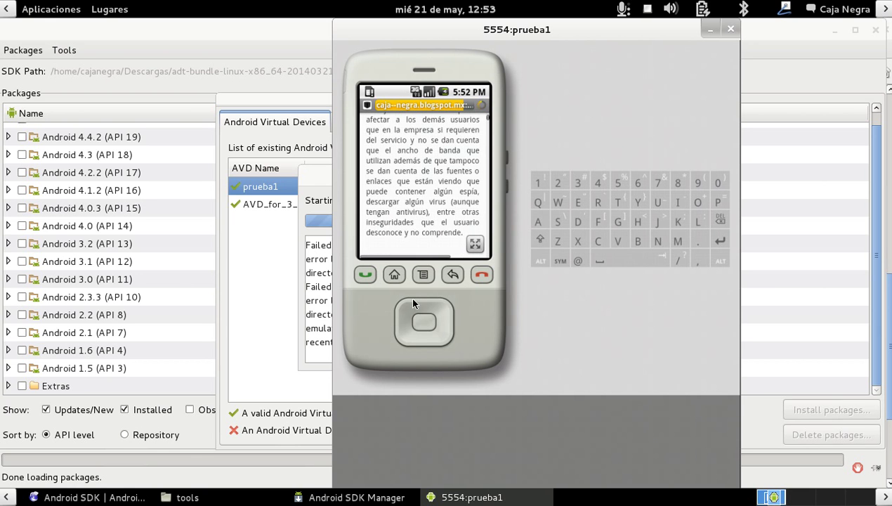
{"action": "left_click", "coordinate": [395, 275]}
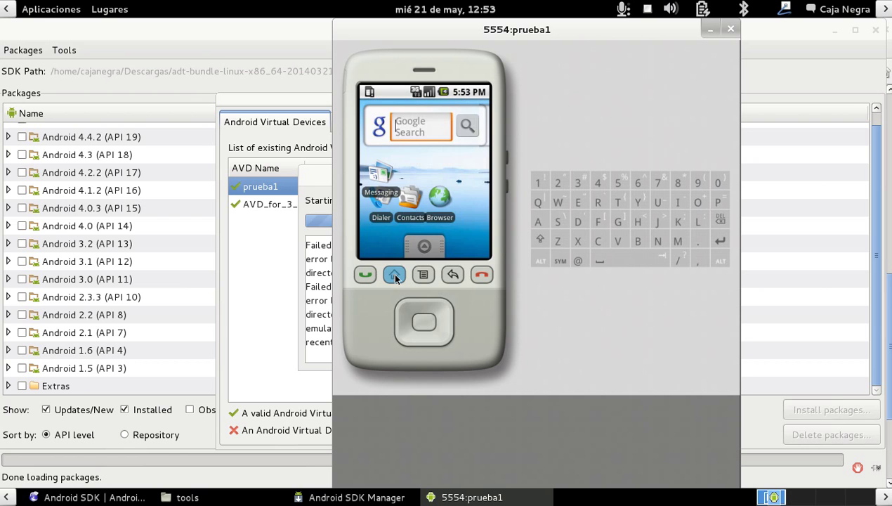
Step: Open the Dialer from the phone's home screen and enter a phone number ending with the # symbol
{"action": "left_click", "coordinate": [380, 208]}
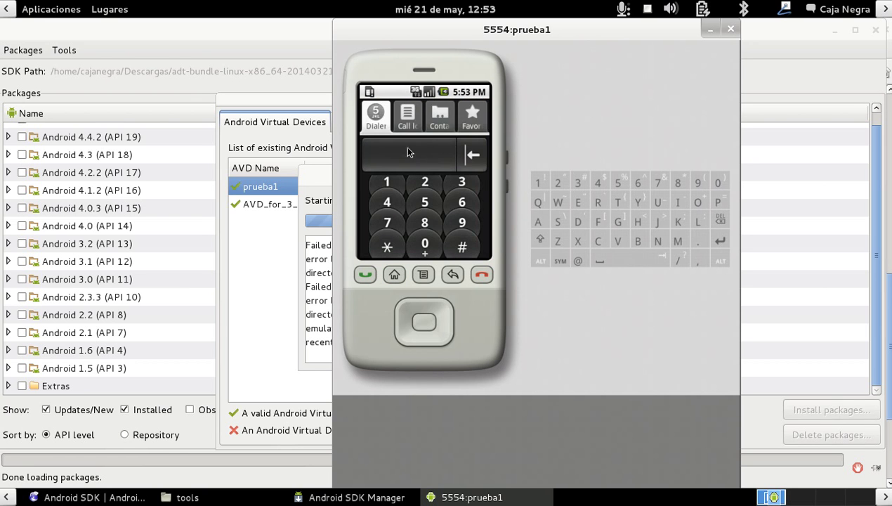
{"action": "left_click", "coordinate": [384, 184]}
{"action": "left_click", "coordinate": [387, 202]}
{"action": "left_click", "coordinate": [425, 202]}
{"action": "left_click", "coordinate": [424, 183]}
{"action": "left_click", "coordinate": [463, 184]}
{"action": "left_click", "coordinate": [461, 202]}
{"action": "left_click", "coordinate": [424, 223]}
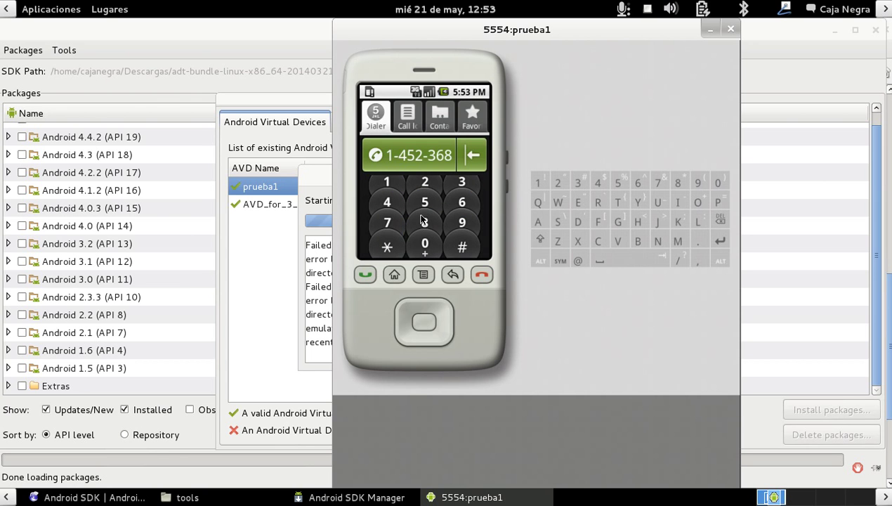
{"action": "left_click", "coordinate": [424, 243]}
{"action": "left_click", "coordinate": [462, 246]}
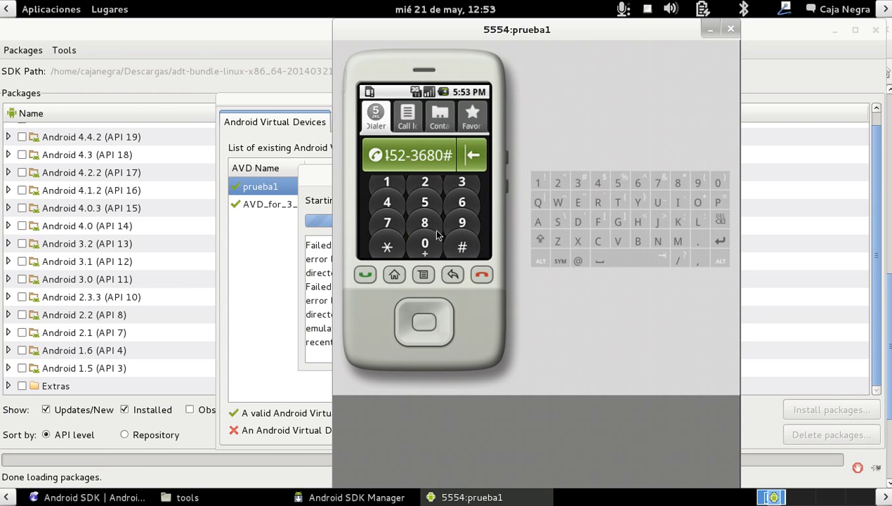
Step: View the Dialer's call log and contacts, and leave the Dialer for the phone's home screen
{"action": "left_click", "coordinate": [405, 111]}
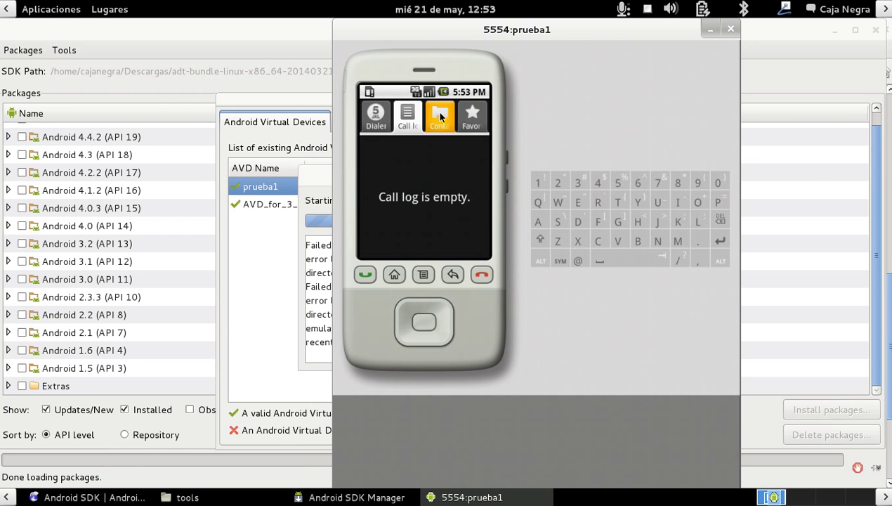
{"action": "left_click", "coordinate": [440, 115]}
{"action": "left_click", "coordinate": [376, 116]}
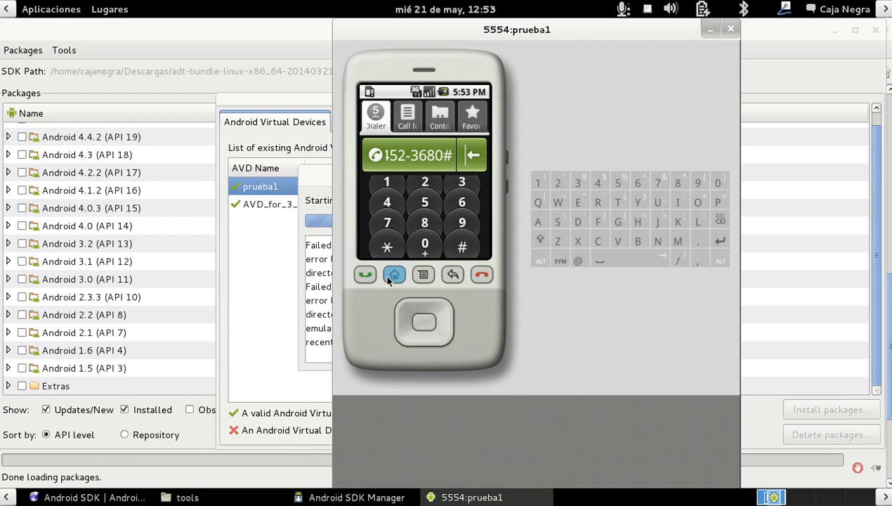
{"action": "left_click", "coordinate": [452, 276]}
Step: Open Settings from the phone's application drawer and go to Locale & text
{"action": "left_click", "coordinate": [423, 245]}
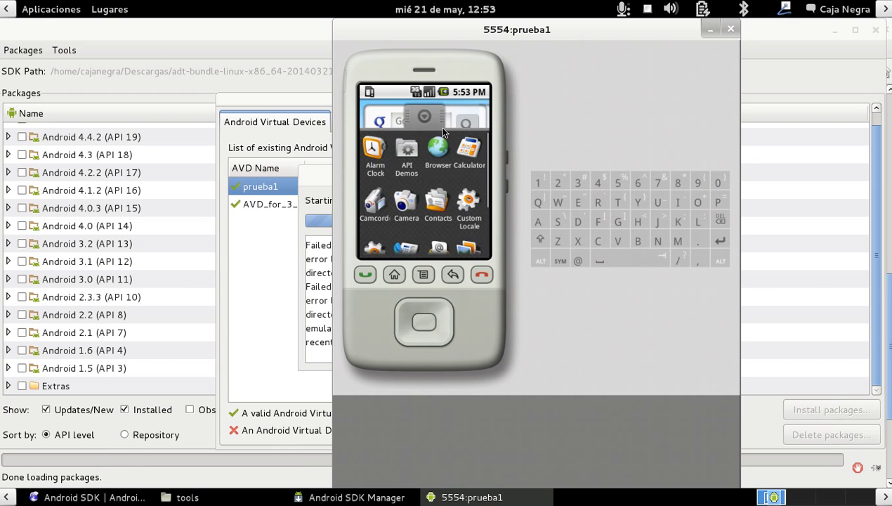
{"action": "left_click_drag", "start_coordinate": [467, 233], "coordinate": [455, 190]}
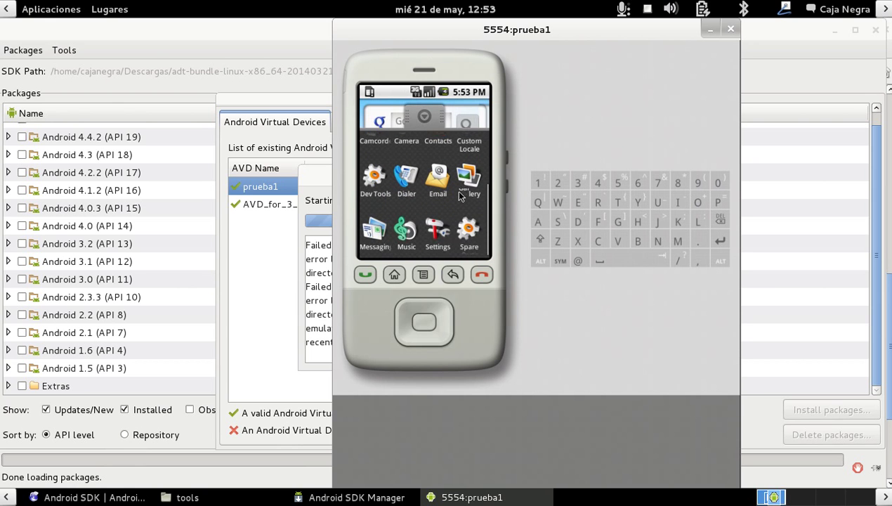
{"action": "left_click", "coordinate": [436, 232]}
{"action": "left_click_drag", "start_coordinate": [432, 232], "coordinate": [407, 214]}
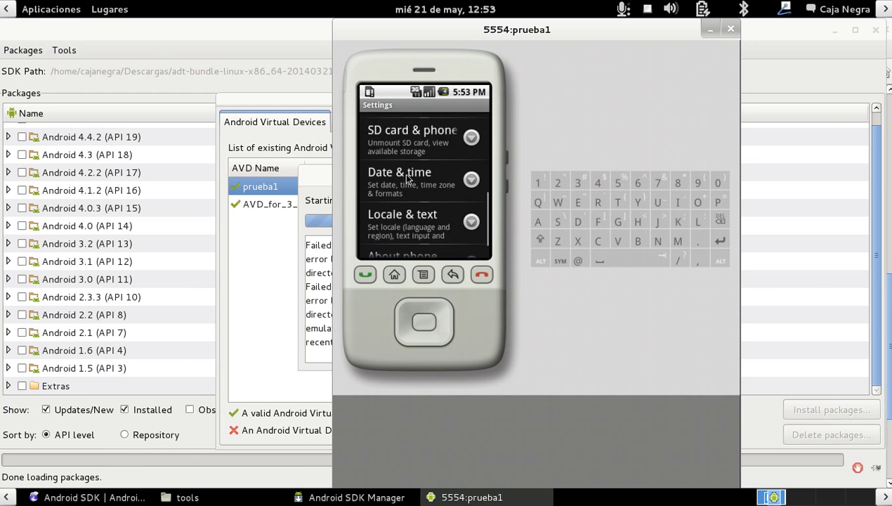
{"action": "left_click", "coordinate": [405, 198]}
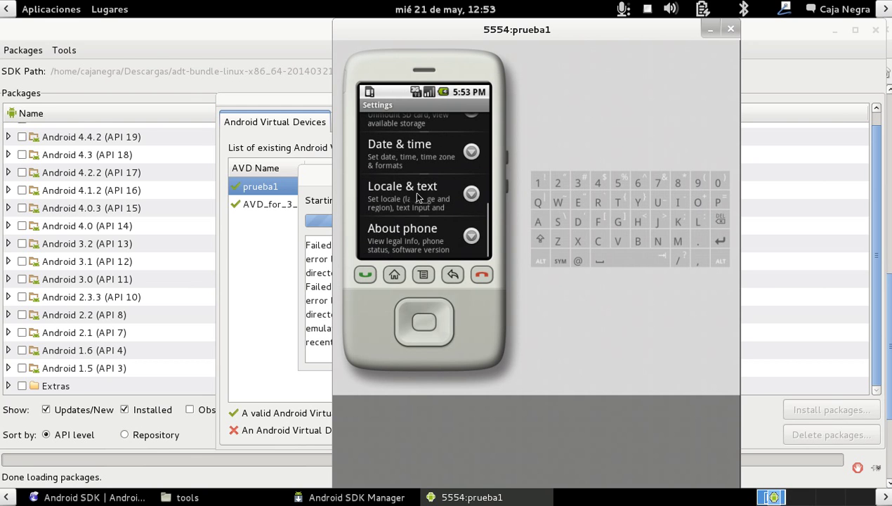
{"action": "mouse_move", "coordinate": [415, 224]}
{"action": "left_mouse_down"}
{"action": "mouse_move", "coordinate": [410, 198]}
{"action": "mouse_move", "coordinate": [411, 224]}
{"action": "left_mouse_up"}
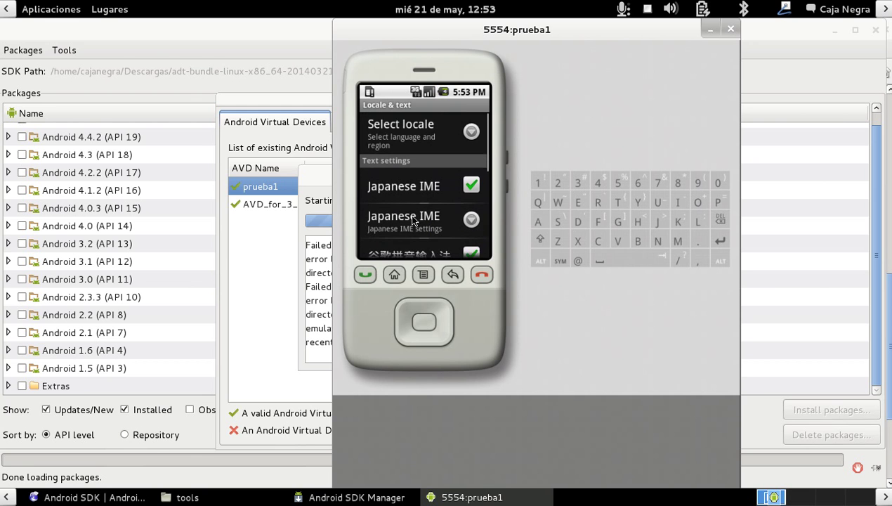
Step: Set the emulated phone's locale to Spanish
{"action": "left_click", "coordinate": [415, 155]}
{"action": "scroll", "coordinate": [428, 203], "scroll_direction": "down", "scroll_amount": 10}
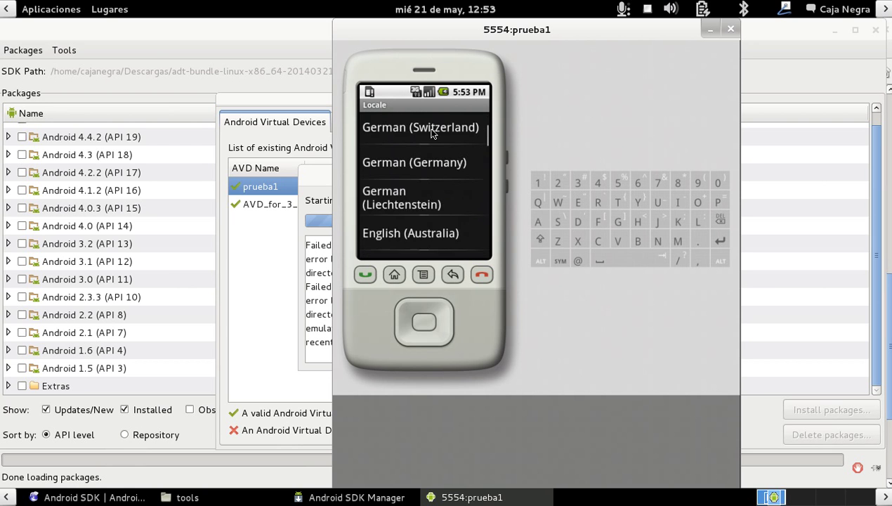
{"action": "scroll", "coordinate": [399, 238], "scroll_direction": "down", "scroll_amount": 3}
{"action": "scroll", "coordinate": [401, 211], "scroll_direction": "up", "scroll_amount": 7}
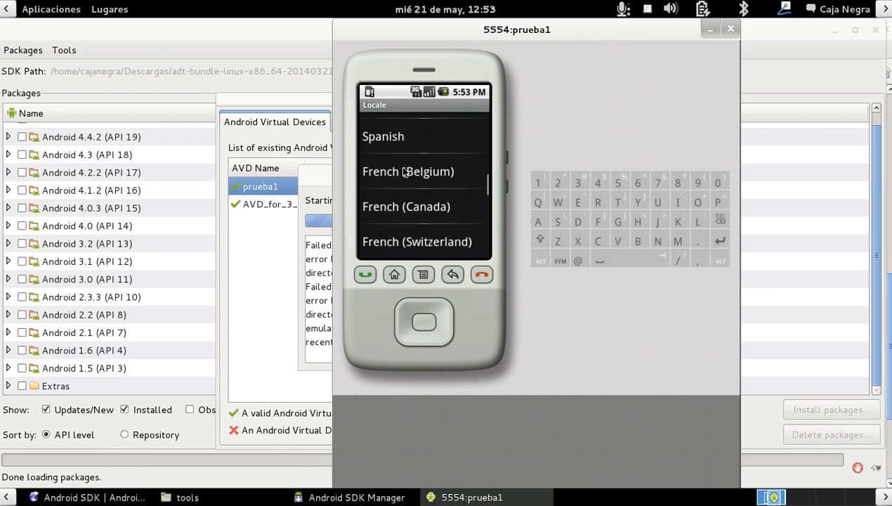
{"action": "left_click", "coordinate": [394, 158]}
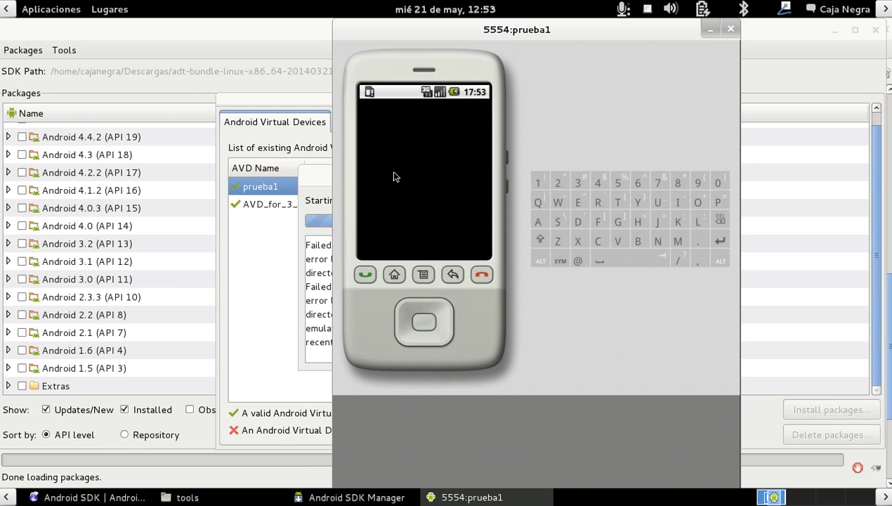